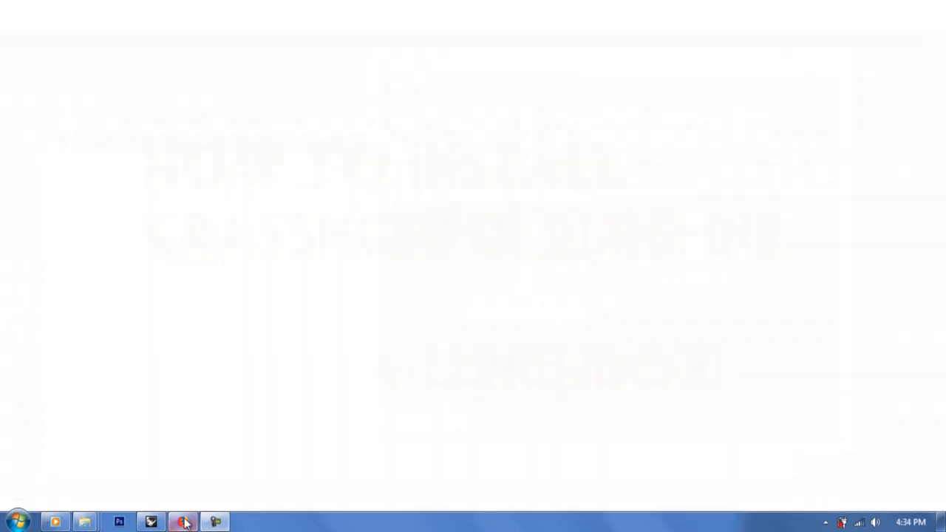
- Switch to Firefox and go from the LunchBox page to the food4Rhino home page
{"action": "left_click", "coordinate": [184, 522]}
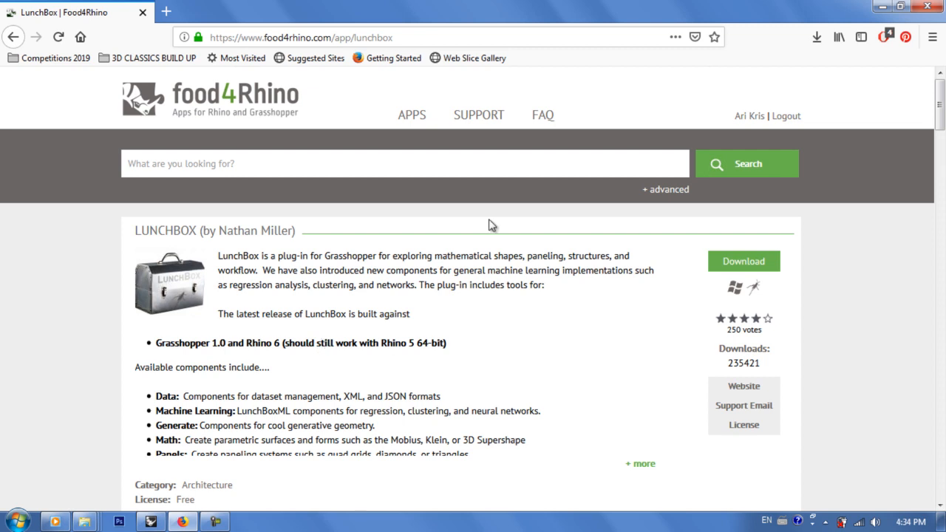
{"action": "left_click", "coordinate": [280, 99]}
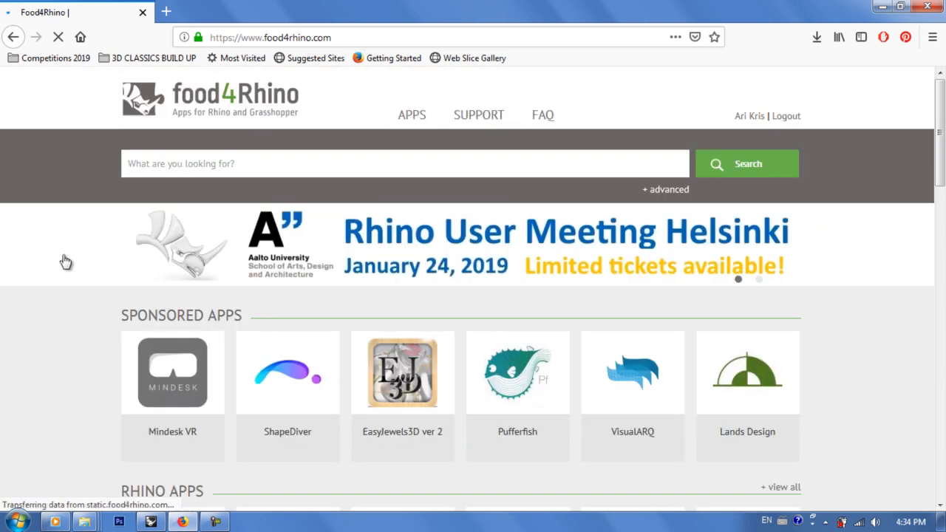
- Look through the home page's sponsored, Rhino and Grasshopper app sections, scripts and definitions, and VisualARQ styles
{"action": "scroll", "coordinate": [65, 261], "scroll_direction": "down", "scroll_amount": 5}
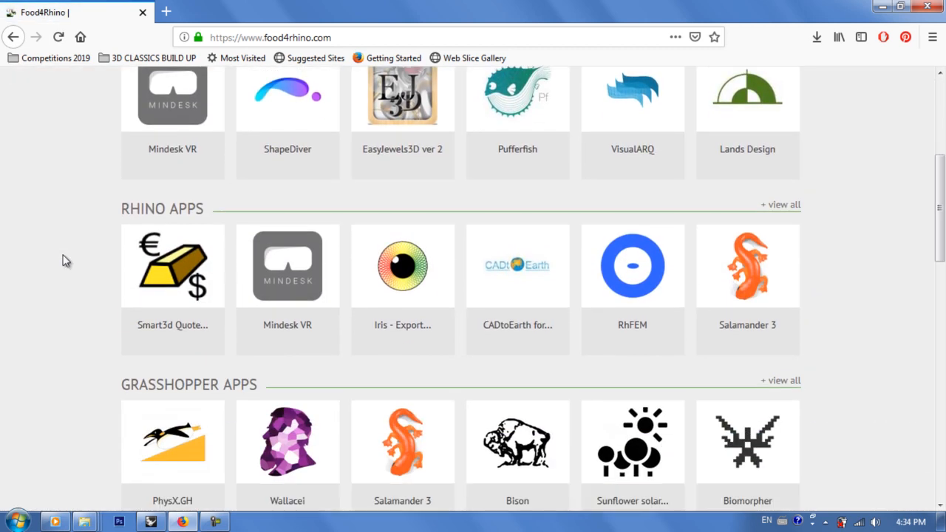
{"action": "scroll", "coordinate": [65, 260], "scroll_direction": "down", "scroll_amount": 3}
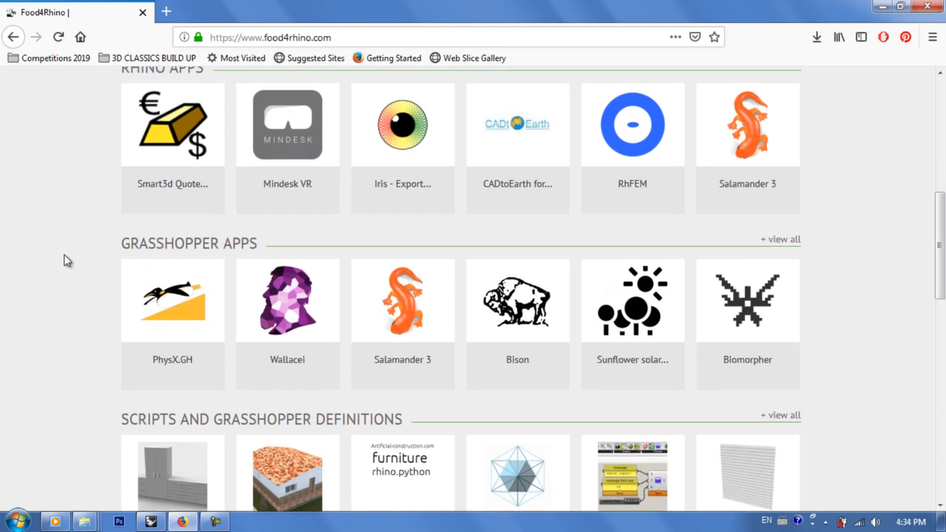
{"action": "scroll", "coordinate": [65, 265], "scroll_direction": "down", "scroll_amount": 3}
{"action": "scroll", "coordinate": [69, 255], "scroll_direction": "up", "scroll_amount": 1}
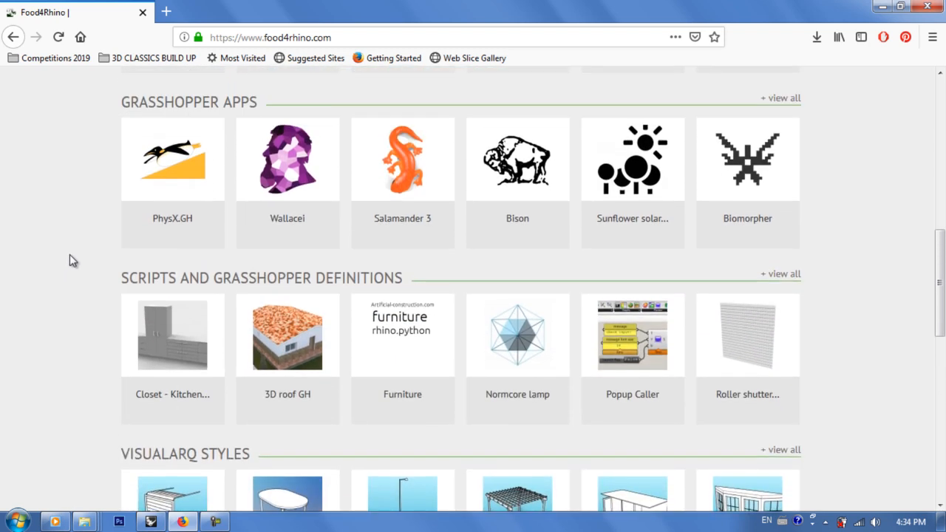
{"action": "scroll", "coordinate": [77, 258], "scroll_direction": "down", "scroll_amount": 2}
{"action": "scroll", "coordinate": [80, 259], "scroll_direction": "up", "scroll_amount": 3}
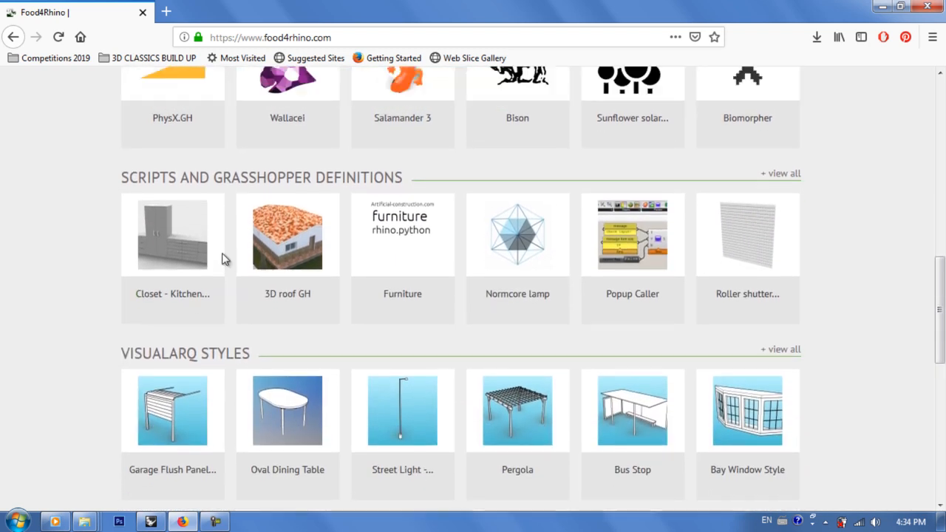
{"action": "scroll", "coordinate": [219, 259], "scroll_direction": "up", "scroll_amount": 5}
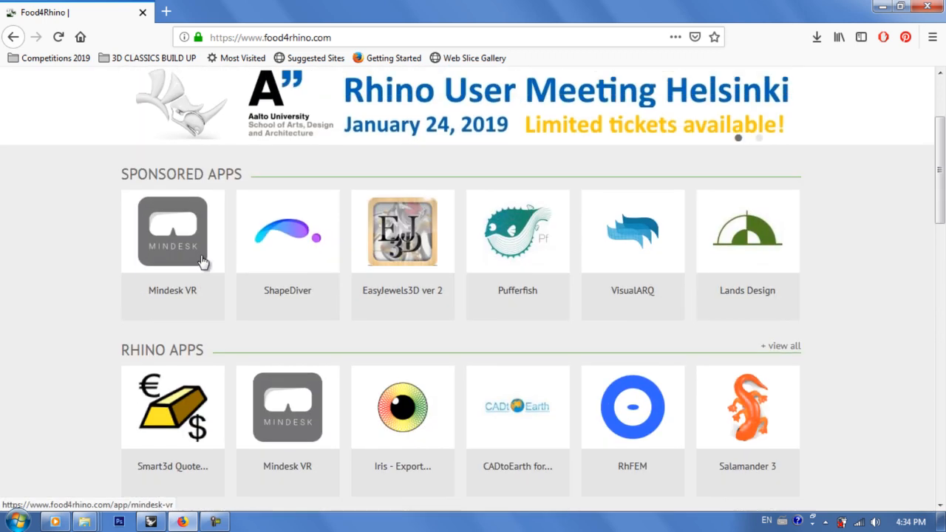
{"action": "scroll", "coordinate": [91, 246], "scroll_direction": "up", "scroll_amount": 2}
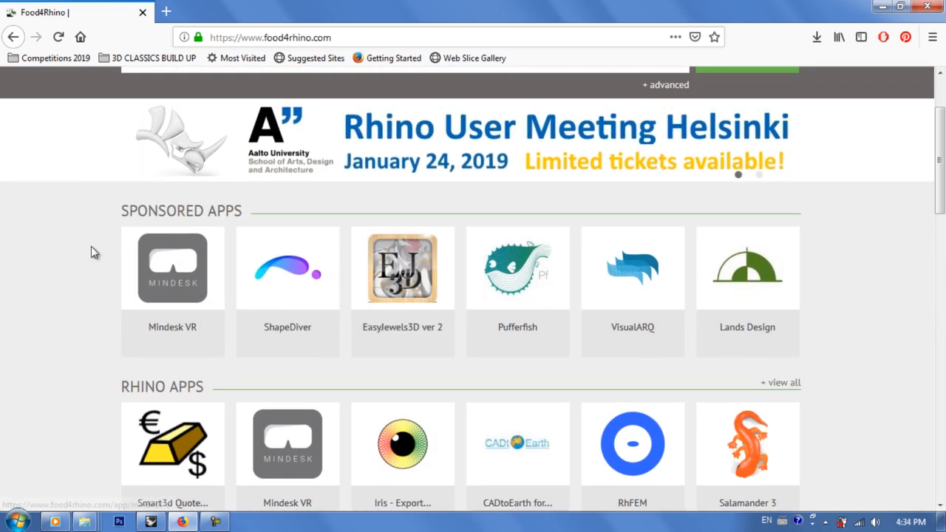
{"action": "scroll", "coordinate": [96, 249], "scroll_direction": "down", "scroll_amount": 1}
{"action": "scroll", "coordinate": [93, 244], "scroll_direction": "down", "scroll_amount": 1}
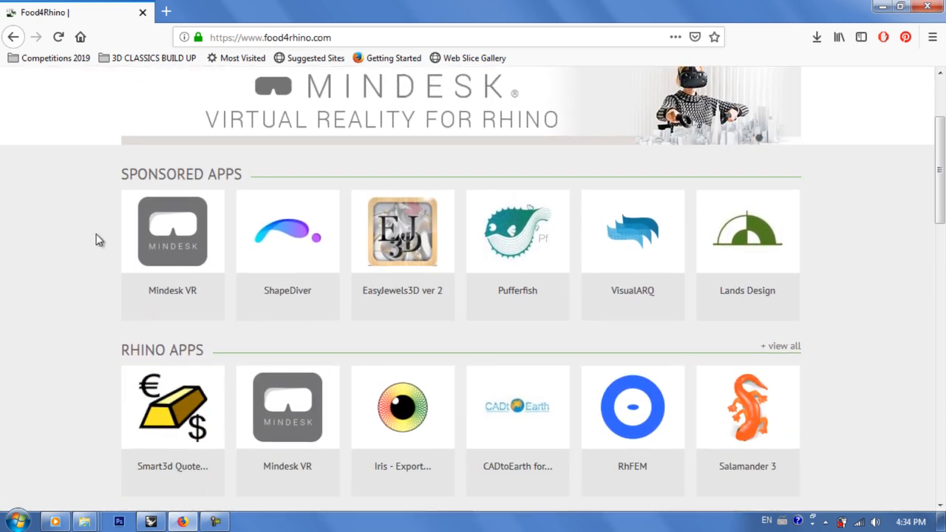
{"action": "scroll", "coordinate": [101, 240], "scroll_direction": "down", "scroll_amount": 1}
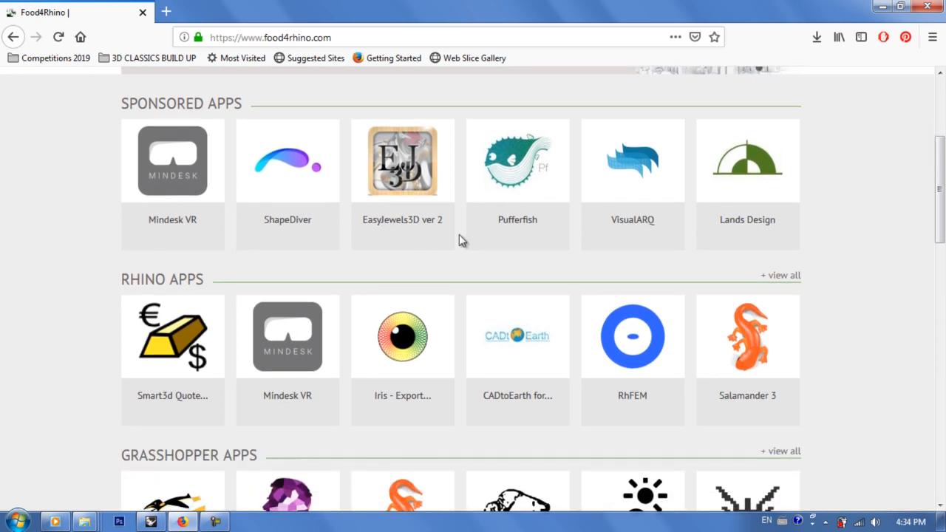
{"action": "scroll", "coordinate": [856, 320], "scroll_direction": "down", "scroll_amount": 1}
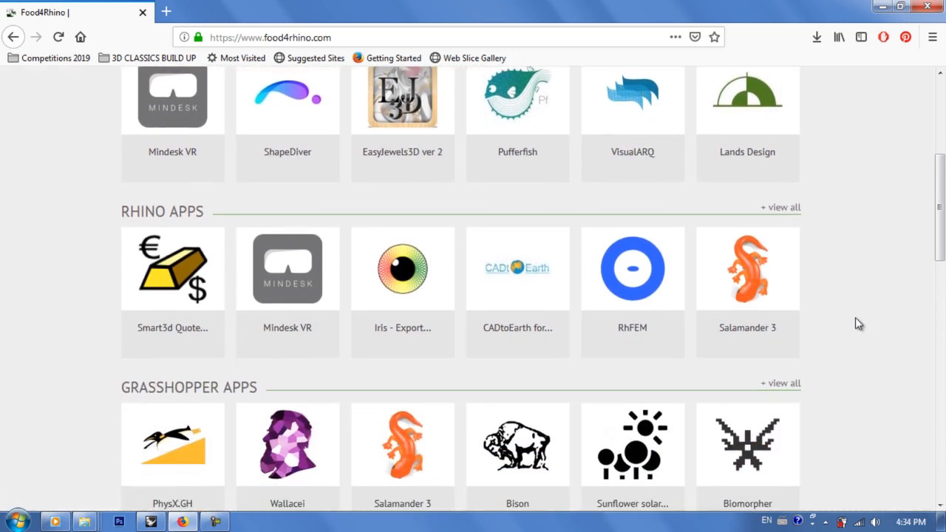
{"action": "scroll", "coordinate": [859, 320], "scroll_direction": "up", "scroll_amount": 3}
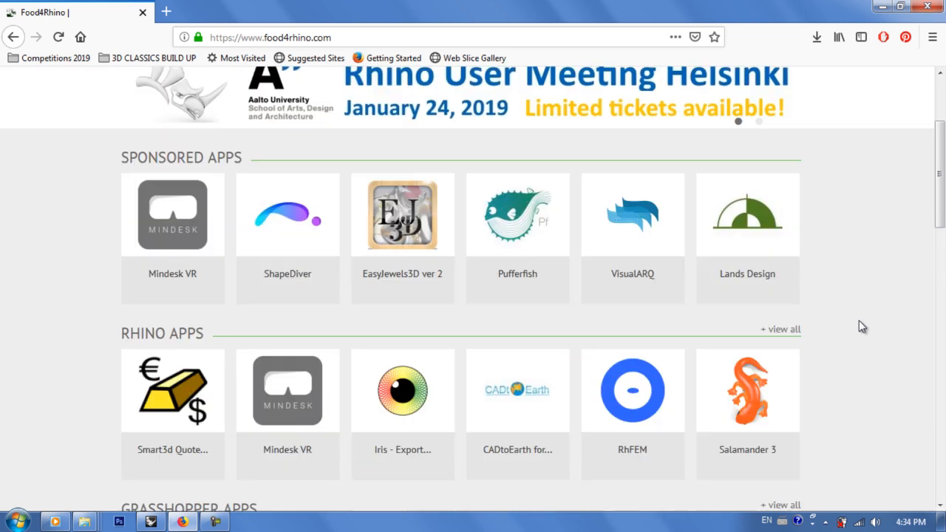
{"action": "scroll", "coordinate": [859, 320], "scroll_direction": "down", "scroll_amount": 1}
{"action": "scroll", "coordinate": [864, 321], "scroll_direction": "up", "scroll_amount": 1}
{"action": "scroll", "coordinate": [868, 321], "scroll_direction": "up", "scroll_amount": 1}
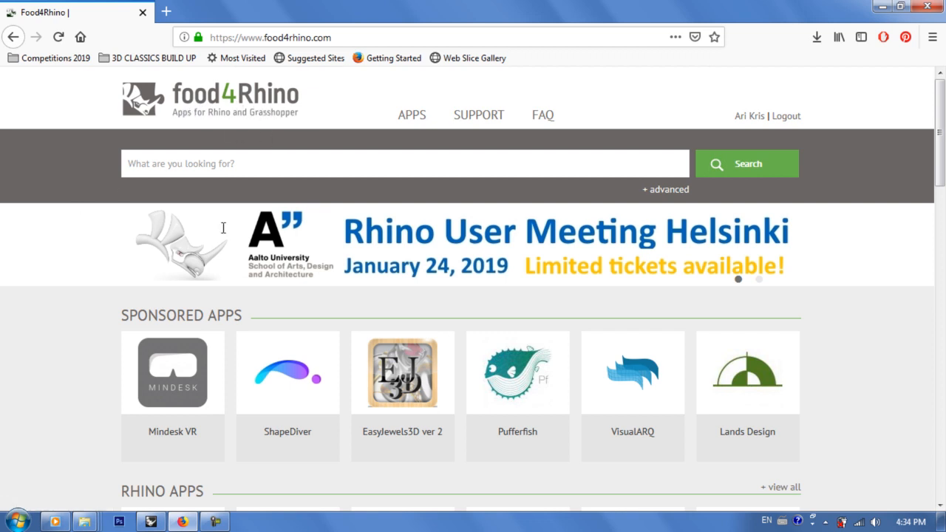
{"action": "scroll", "coordinate": [64, 334], "scroll_direction": "down", "scroll_amount": 5}
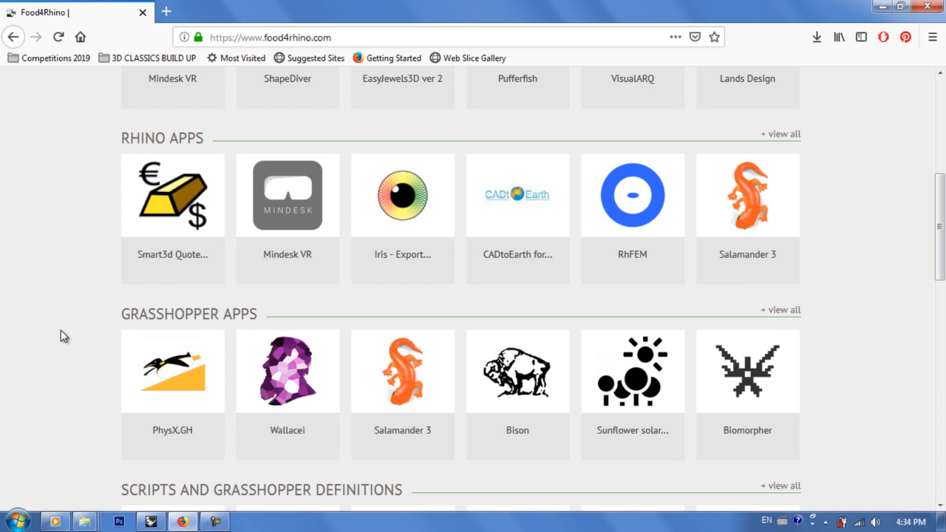
- Search food4Rhino for "lunchbox" and open the LunchBox plug-in's page
{"action": "scroll", "coordinate": [64, 334], "scroll_direction": "up", "scroll_amount": 5}
{"action": "left_click", "coordinate": [218, 164]}
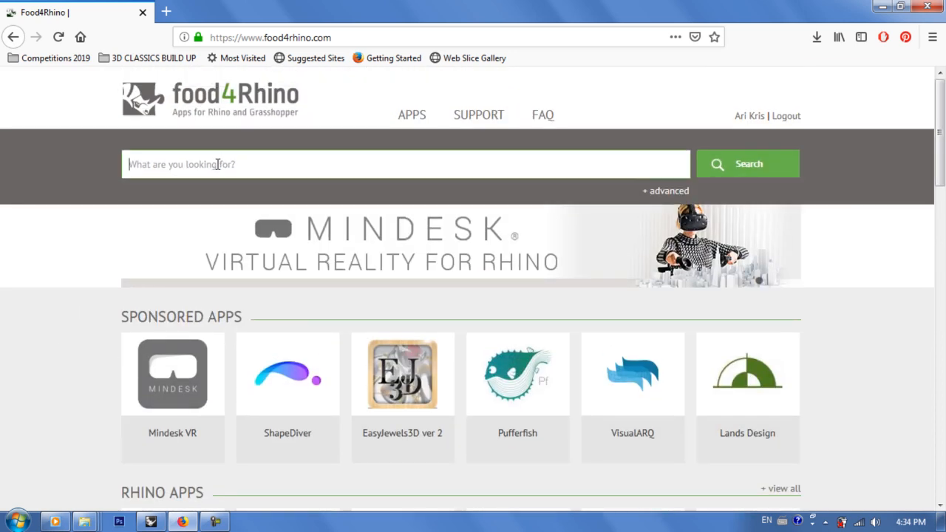
{"action": "type", "text": "lunchbo"}
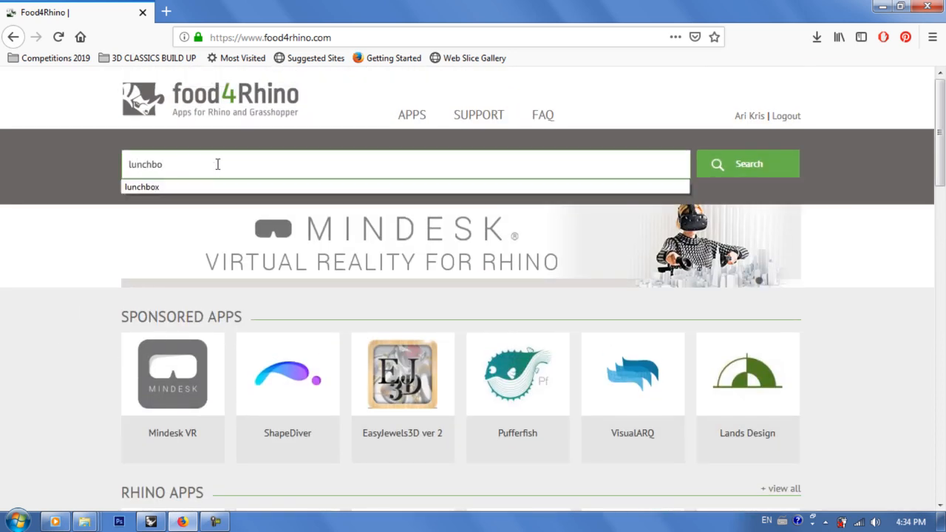
{"action": "type", "text": "x"}
{"action": "key", "text": "Return"}
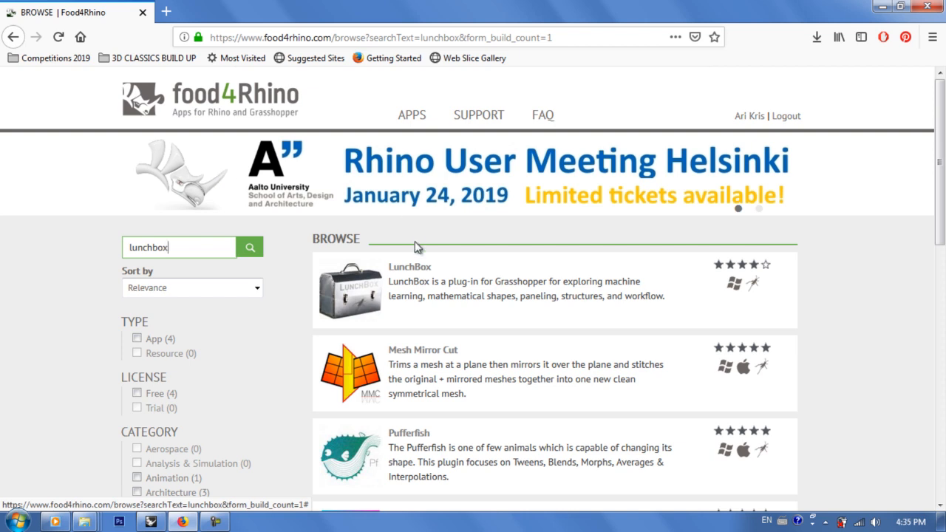
{"action": "left_click", "coordinate": [412, 272]}
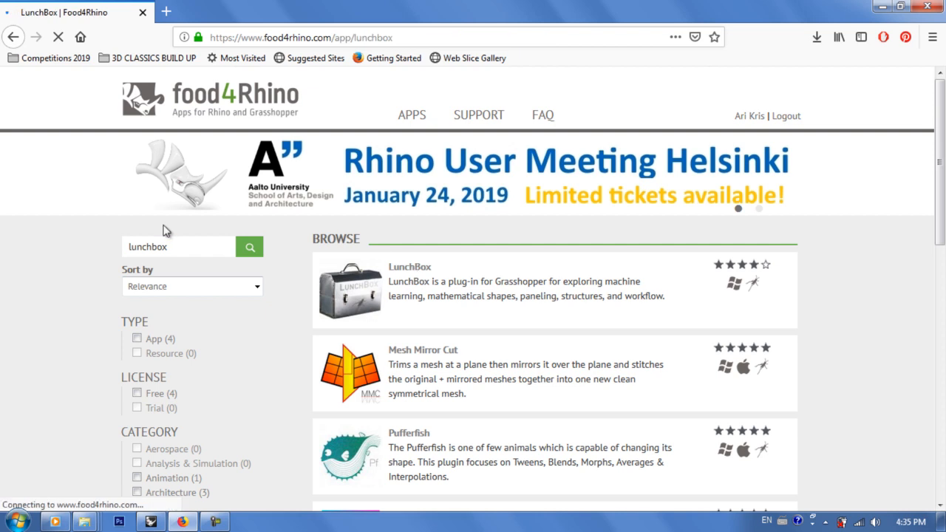
- Examine the LunchBox page's description, Rhino and Grasshopper compatibility, component images and table of downloadable versions
{"action": "scroll", "coordinate": [67, 221], "scroll_direction": "down", "scroll_amount": 5}
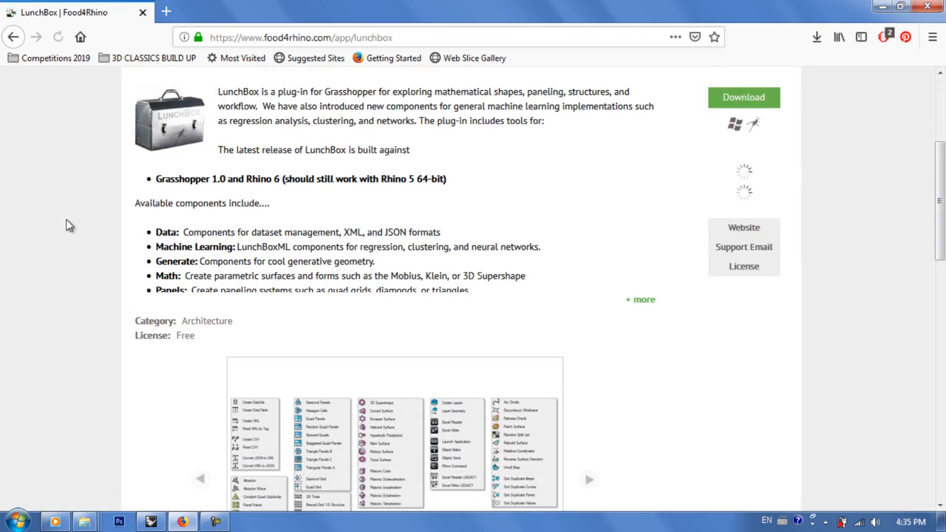
{"action": "scroll", "coordinate": [64, 222], "scroll_direction": "up", "scroll_amount": 2}
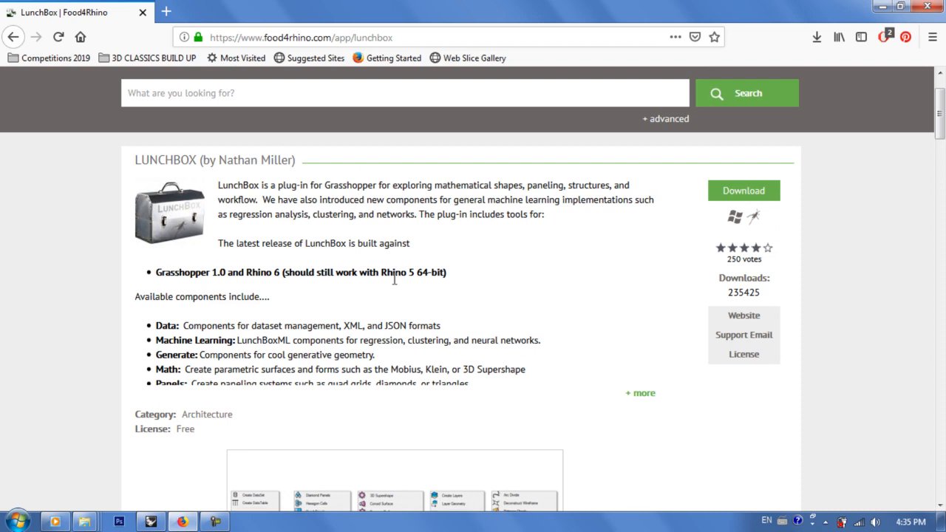
{"action": "scroll", "coordinate": [457, 285], "scroll_direction": "down", "scroll_amount": 2}
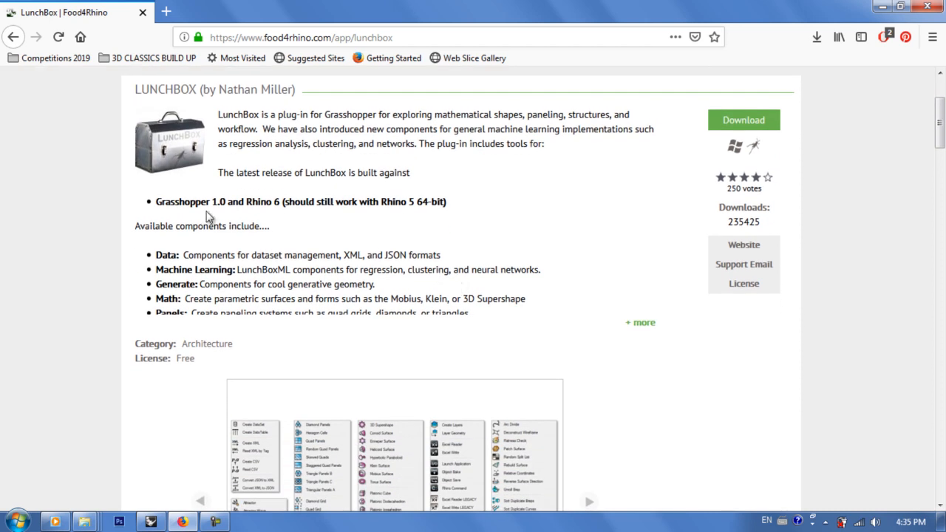
{"action": "scroll", "coordinate": [179, 270], "scroll_direction": "down", "scroll_amount": 7}
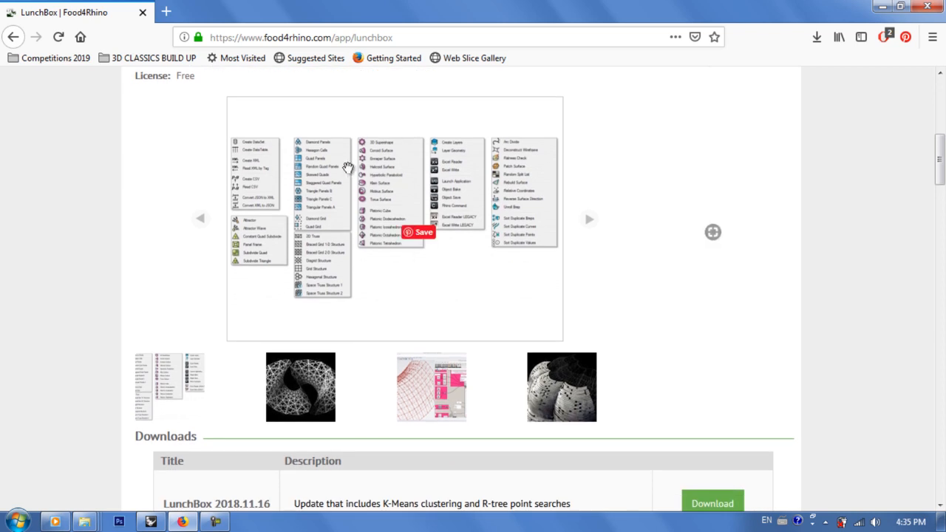
{"action": "scroll", "coordinate": [148, 244], "scroll_direction": "down", "scroll_amount": 7}
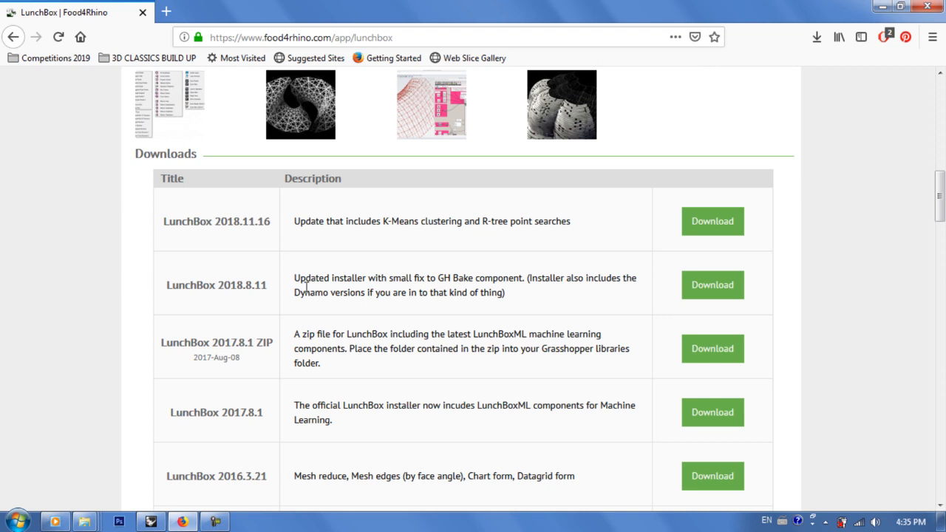
{"action": "scroll", "coordinate": [106, 292], "scroll_direction": "down", "scroll_amount": 3}
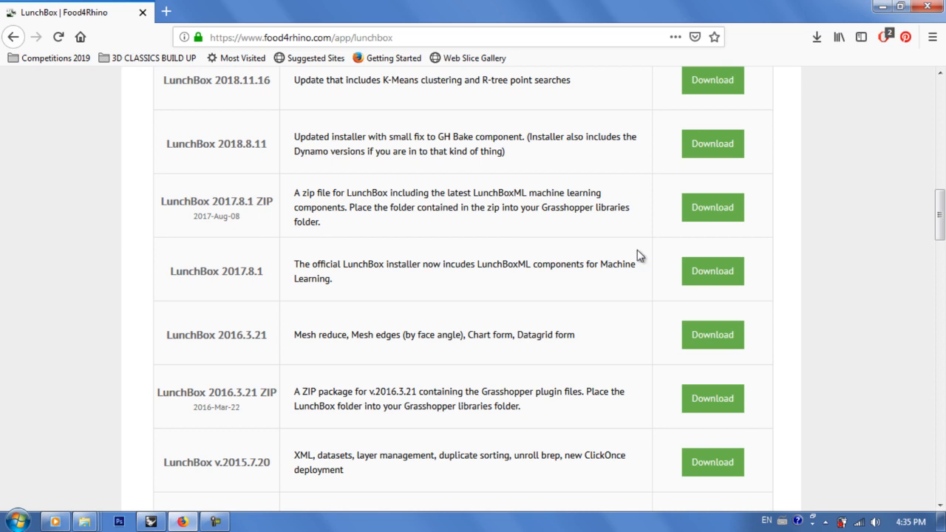
{"action": "scroll", "coordinate": [621, 229], "scroll_direction": "up", "scroll_amount": 2}
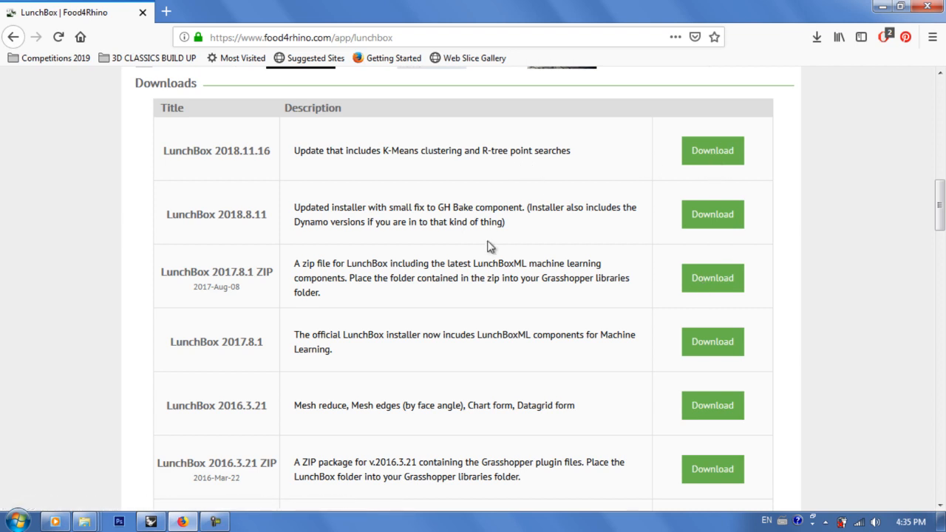
{"action": "scroll", "coordinate": [505, 229], "scroll_direction": "down", "scroll_amount": 10}
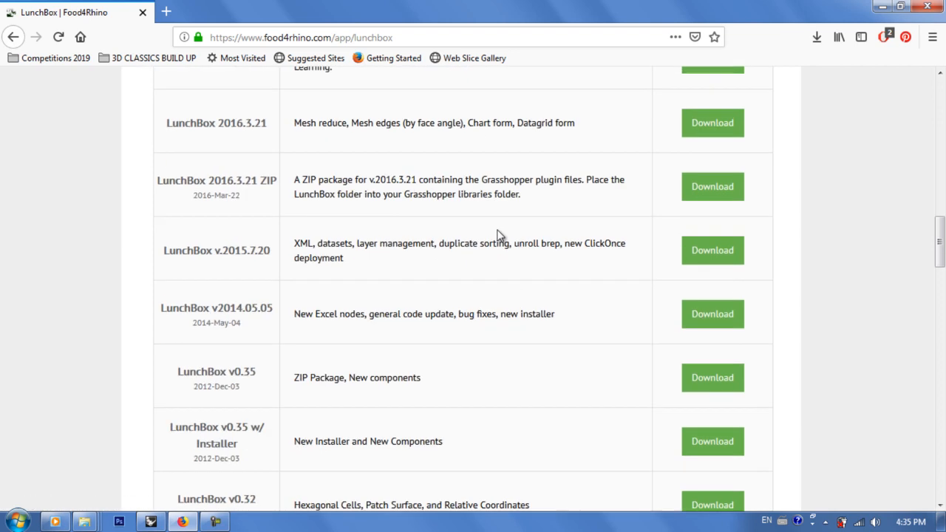
- Play the Proving Ground - LunchBox Tools video on the plug-in page and skip forward through it
{"action": "scroll", "coordinate": [460, 208], "scroll_direction": "down", "scroll_amount": 6}
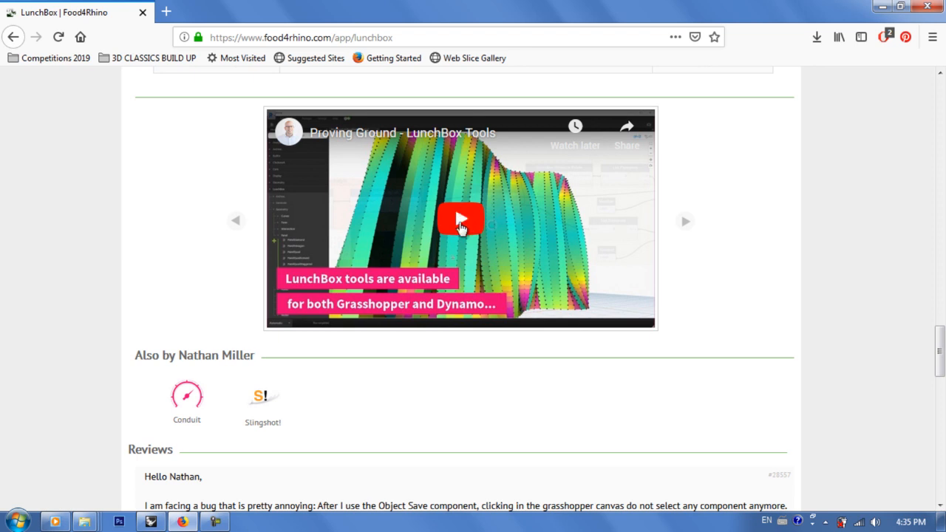
{"action": "left_click", "coordinate": [460, 218]}
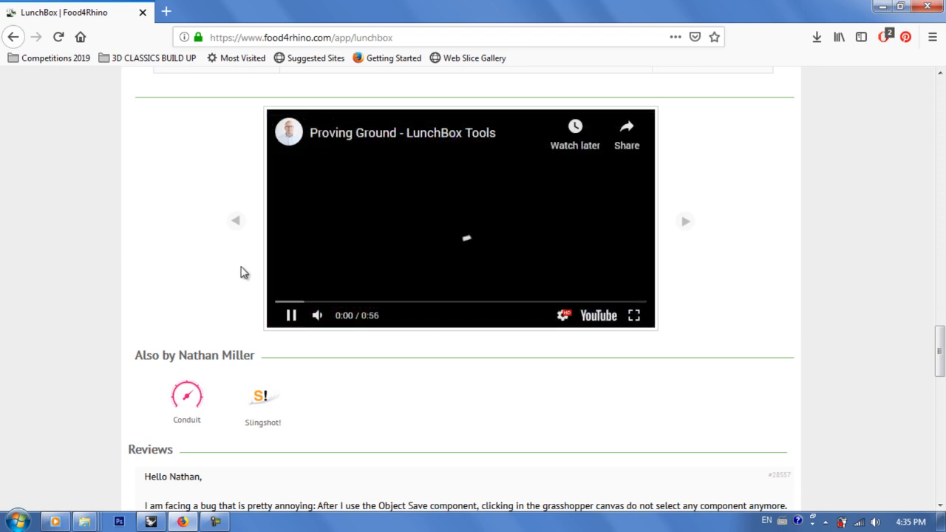
{"action": "left_click", "coordinate": [306, 304]}
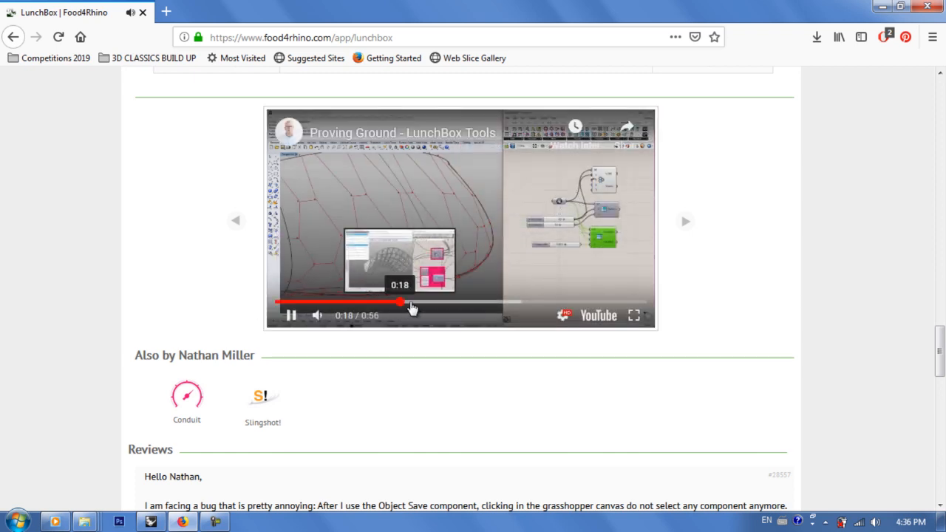
{"action": "left_click", "coordinate": [449, 303]}
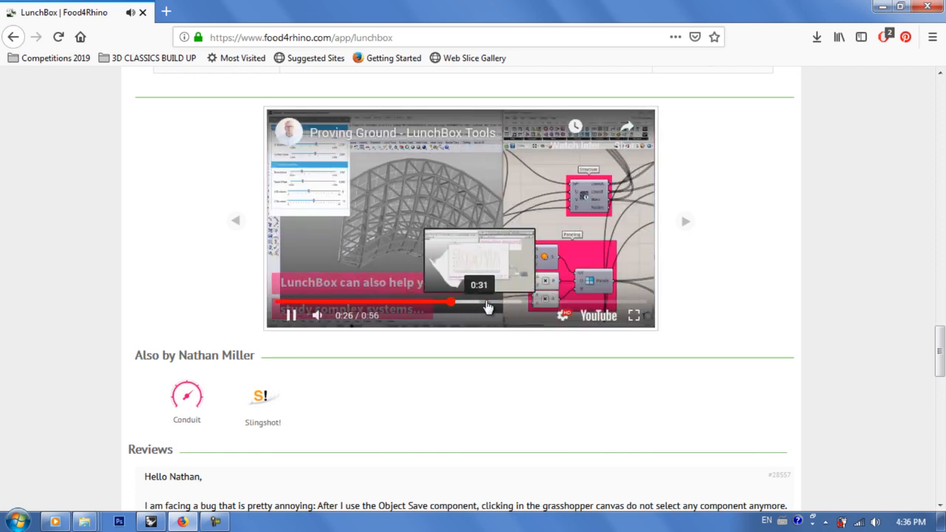
{"action": "left_click", "coordinate": [490, 304]}
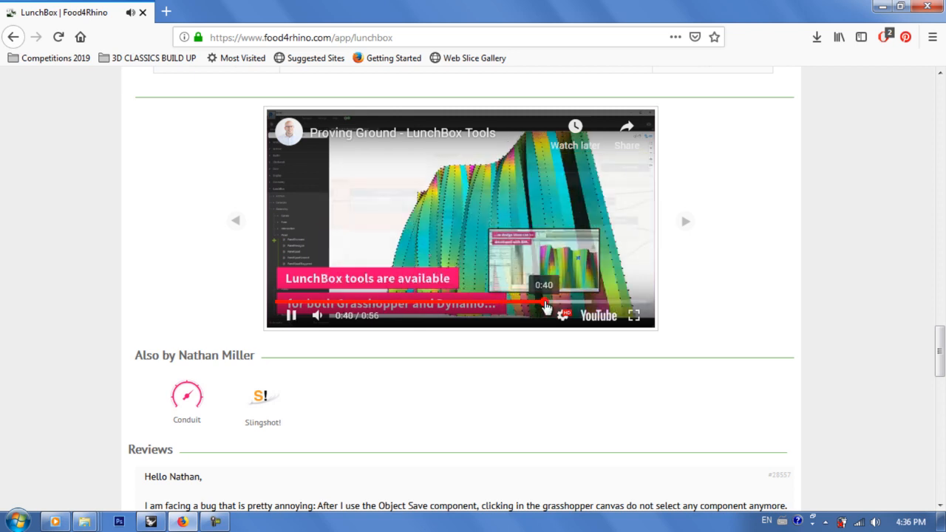
{"action": "left_click", "coordinate": [528, 303]}
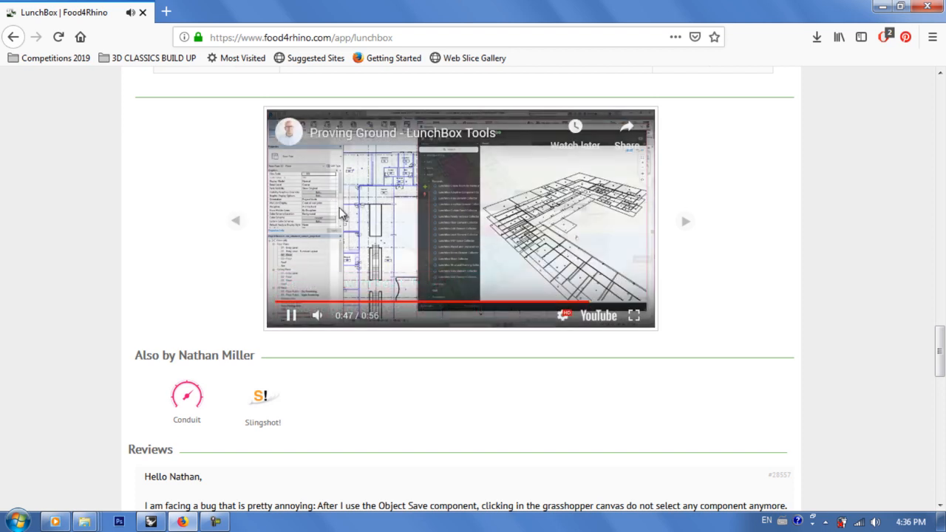
- Show the downloaded provinggroundlunchbox-201781.zip in its folder and open the extracted provinggroundlunchbox-201781 folder
{"action": "scroll", "coordinate": [199, 303], "scroll_direction": "down", "scroll_amount": 8}
{"action": "left_click_drag", "start_coordinate": [939, 415], "coordinate": [939, 78]}
{"action": "left_click", "coordinate": [824, 40]}
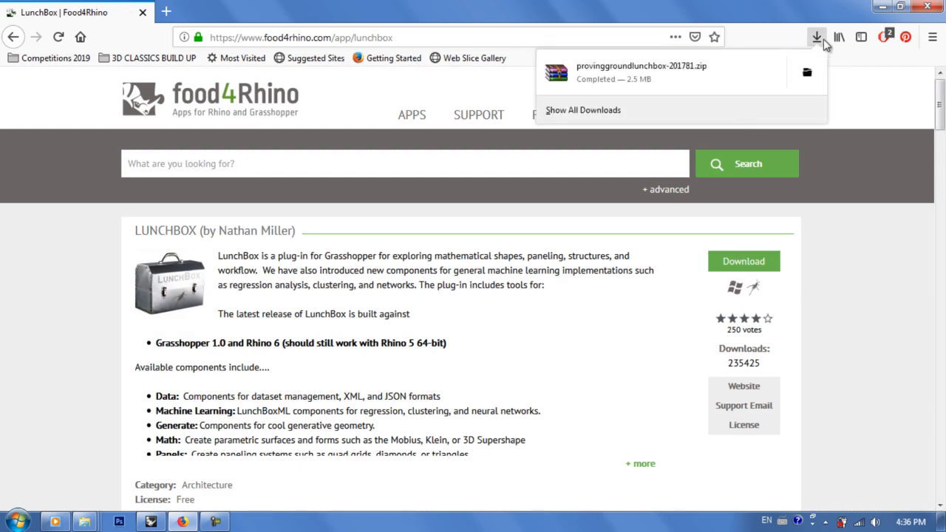
{"action": "left_click", "coordinate": [807, 72]}
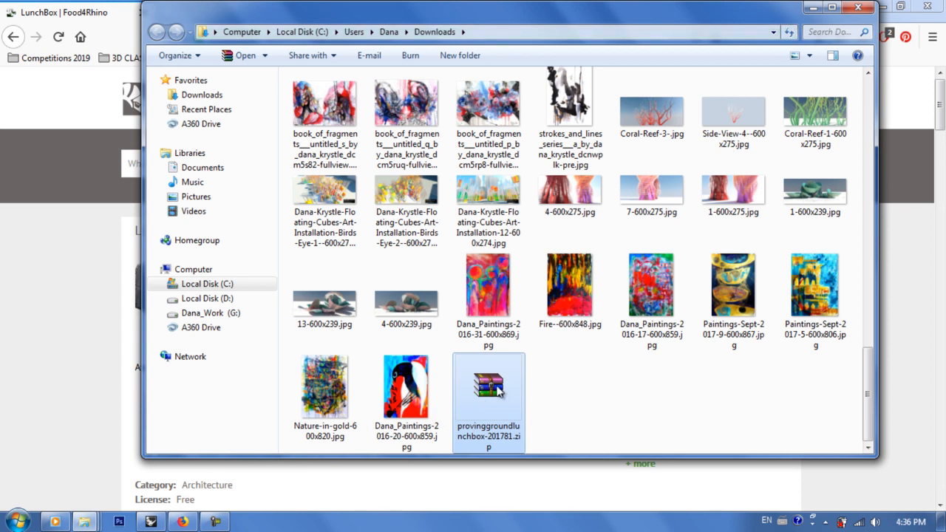
{"action": "left_click_drag", "start_coordinate": [869, 386], "coordinate": [870, 88]}
{"action": "double_click", "coordinate": [403, 114]}
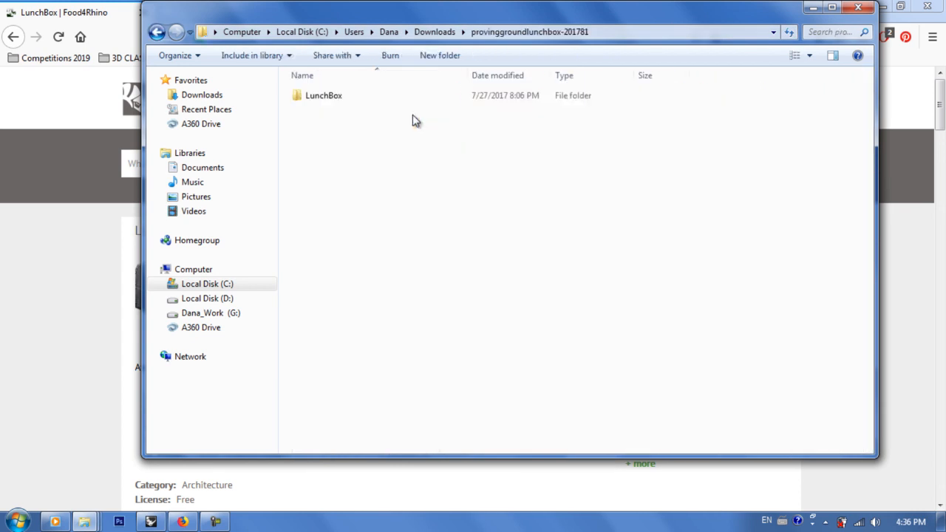
- Inspect the files inside the extracted LunchBox folder and view the actions available for that folder in provinggroundlunchbox-201781
{"action": "double_click", "coordinate": [338, 97]}
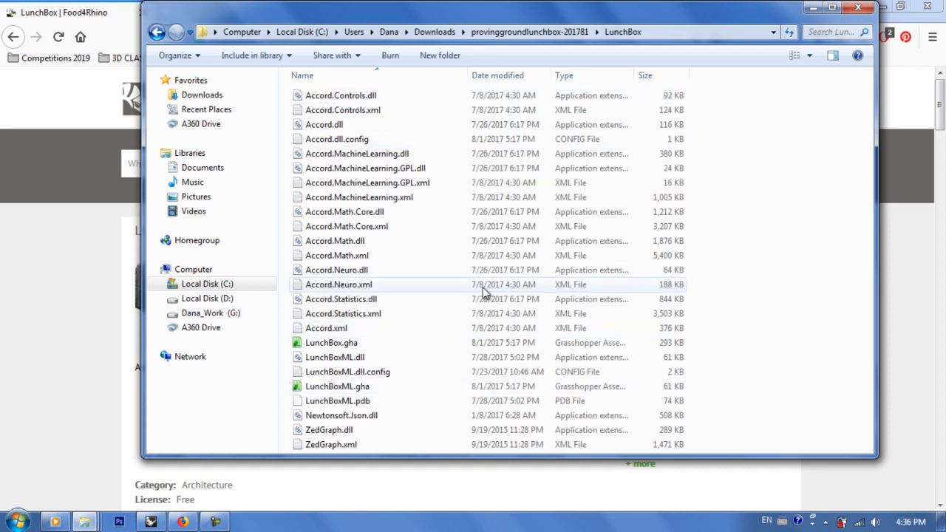
{"action": "left_click", "coordinate": [517, 32]}
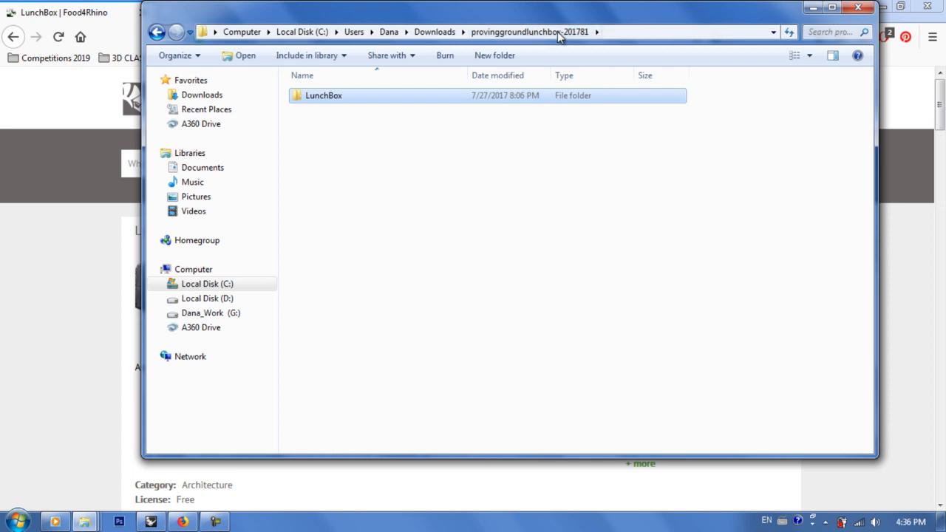
{"action": "double_click", "coordinate": [416, 100]}
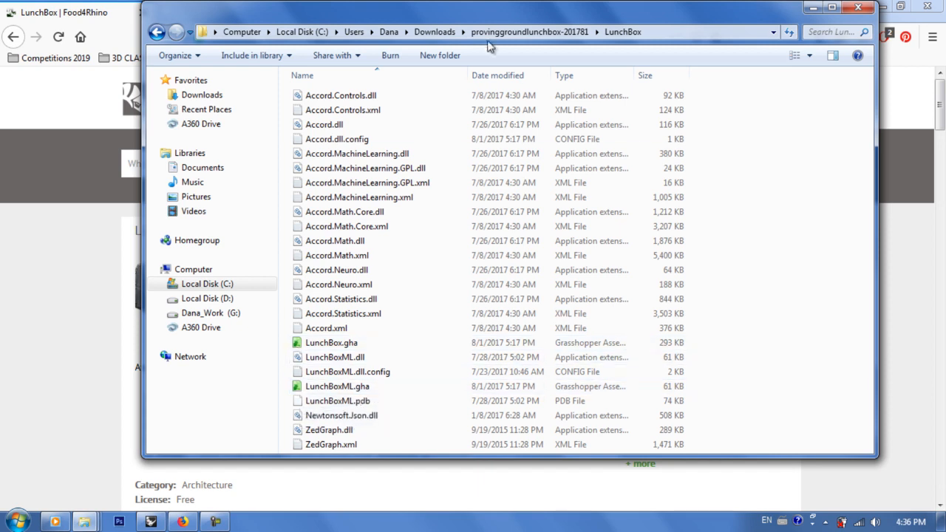
{"action": "left_click", "coordinate": [440, 32]}
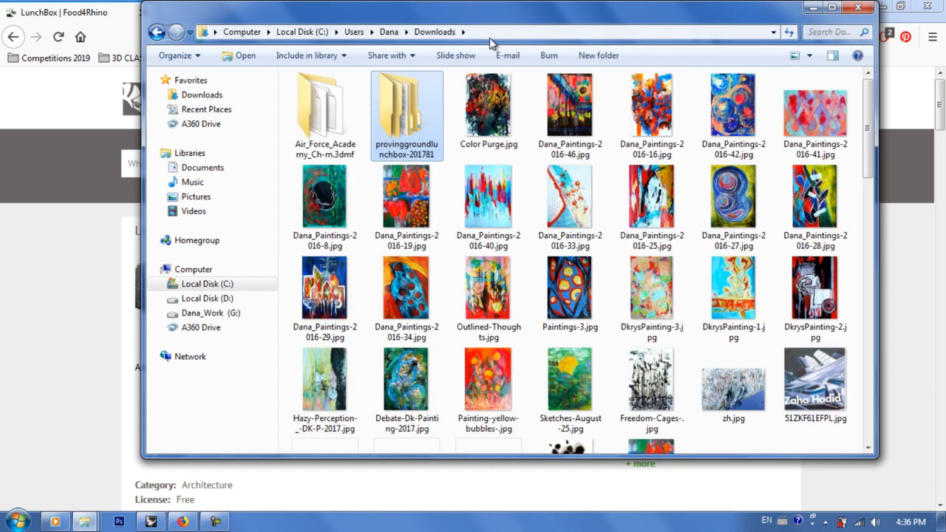
{"action": "double_click", "coordinate": [420, 116]}
{"action": "left_click", "coordinate": [374, 99]}
{"action": "right_click", "coordinate": [374, 99]}
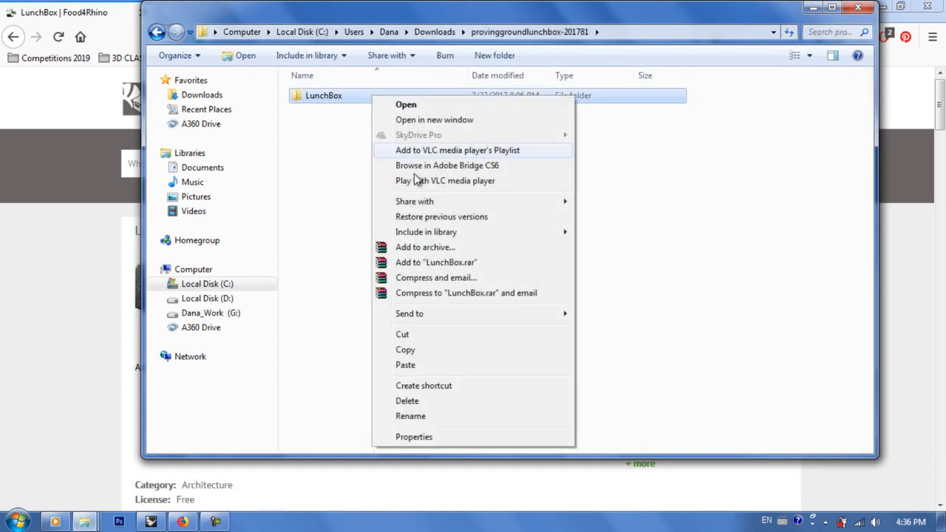
{"action": "left_click", "coordinate": [323, 333]}
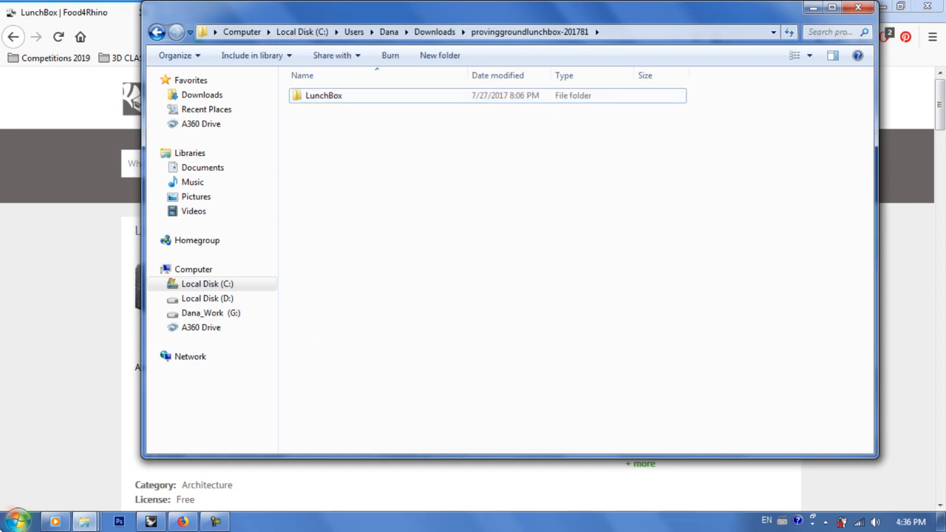
- Open the Roaming folder via %appdata%, go to Grasshopper's Libraries folder and look through its plug-in files
{"action": "left_click", "coordinate": [27, 511]}
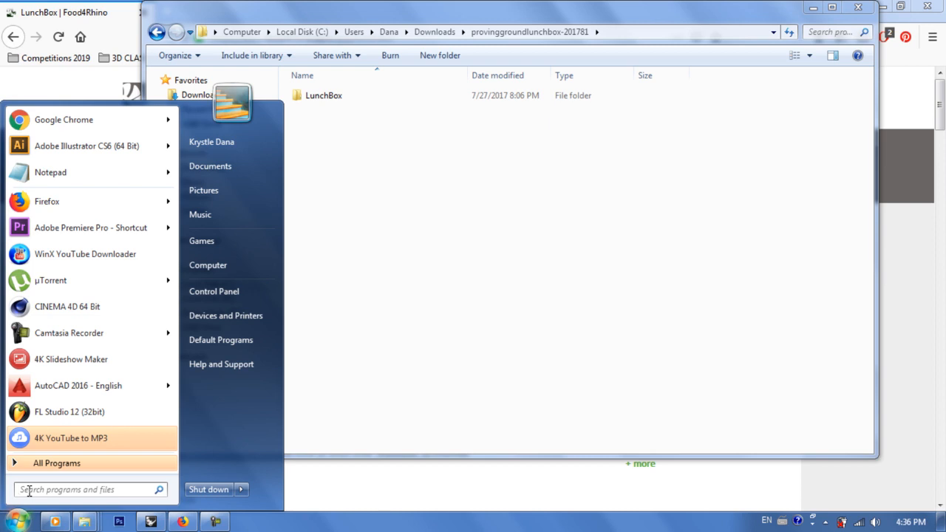
{"action": "type", "text": "%"}
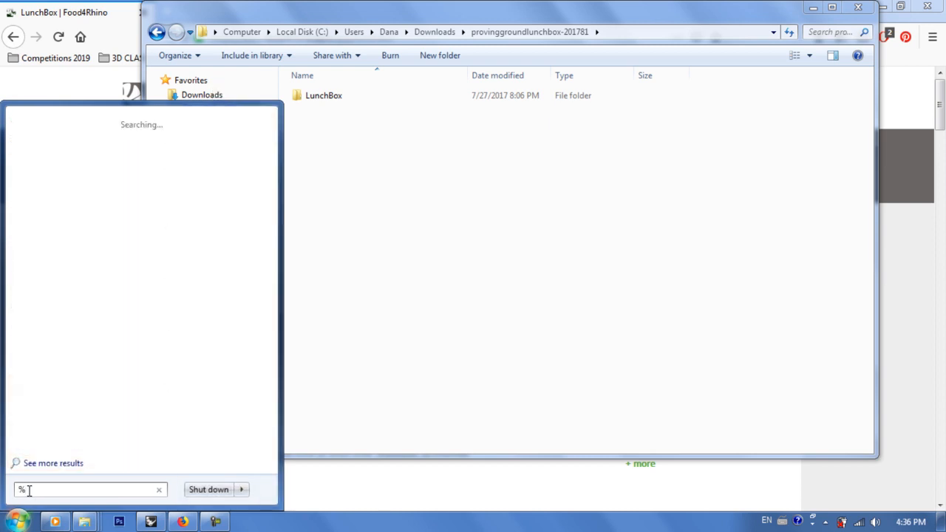
{"action": "type", "text": "appdata%"}
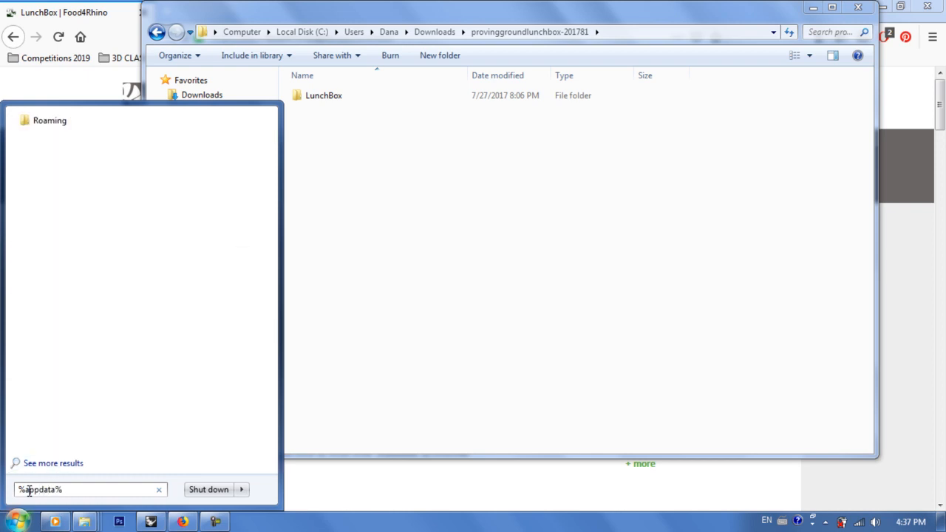
{"action": "key", "text": "Return"}
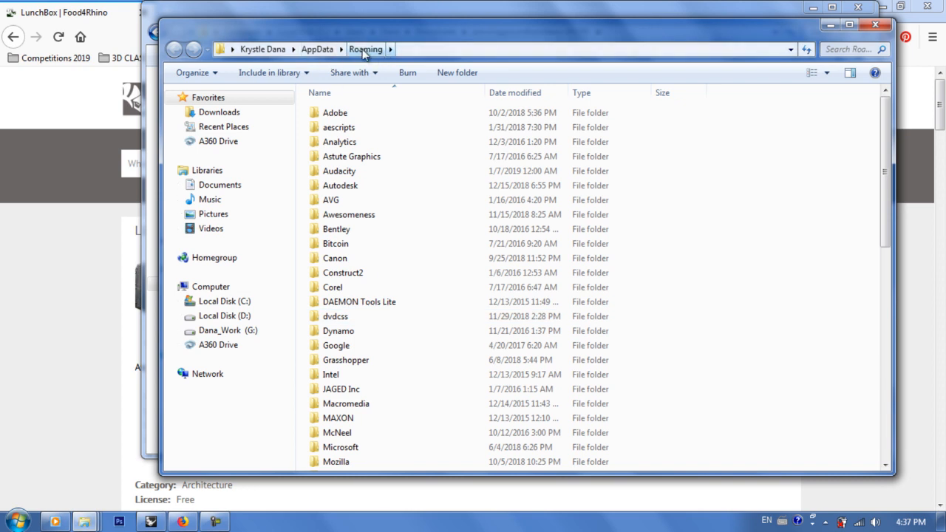
{"action": "double_click", "coordinate": [371, 362]}
{"action": "key", "text": "BackSpace"}
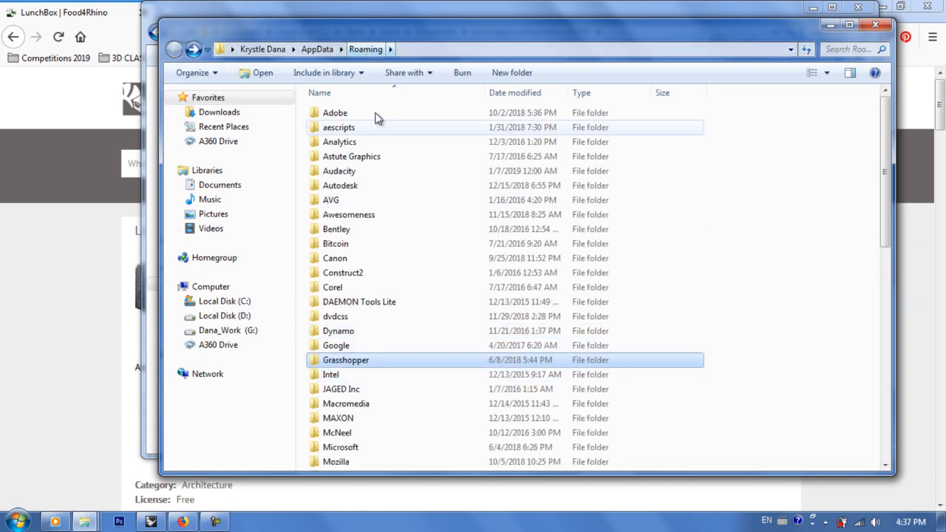
{"action": "double_click", "coordinate": [381, 360]}
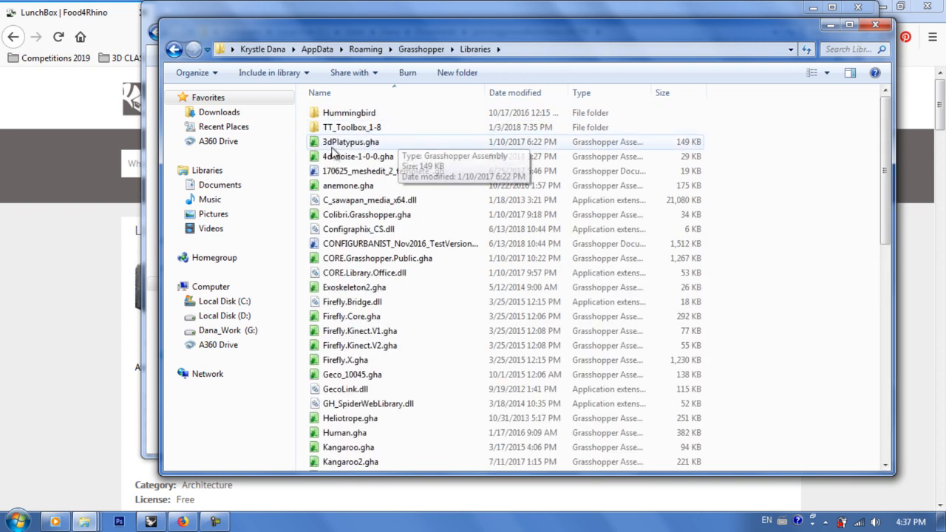
{"action": "scroll", "coordinate": [370, 285], "scroll_direction": "down", "scroll_amount": 3}
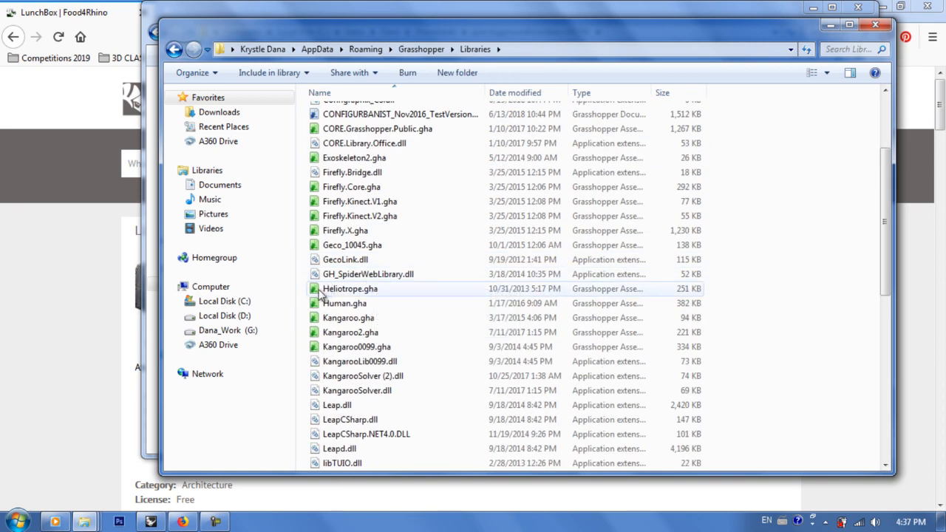
- View the user object files in Grasshopper's UserObjects folder and return to the Grasshopper folder
{"action": "left_click_drag", "start_coordinate": [440, 29], "coordinate": [417, 106]}
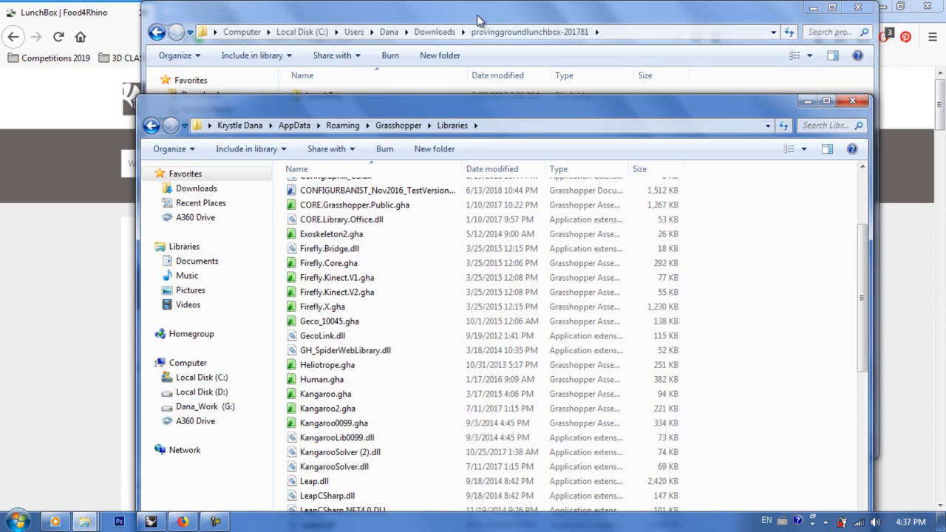
{"action": "left_click_drag", "start_coordinate": [403, 108], "coordinate": [405, 62]}
{"action": "scroll", "coordinate": [362, 281], "scroll_direction": "up", "scroll_amount": 2}
{"action": "scroll", "coordinate": [362, 281], "scroll_direction": "up", "scroll_amount": 1}
{"action": "left_click", "coordinate": [400, 79]}
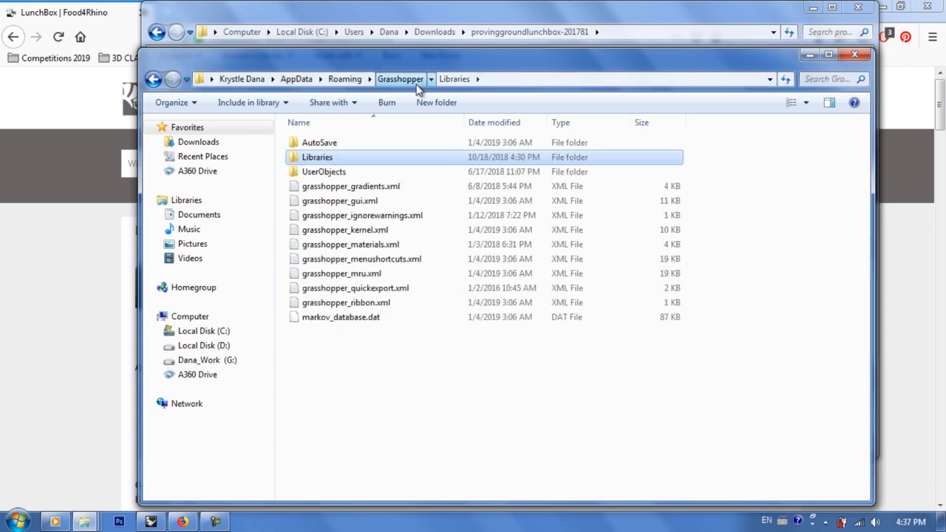
{"action": "double_click", "coordinate": [357, 172]}
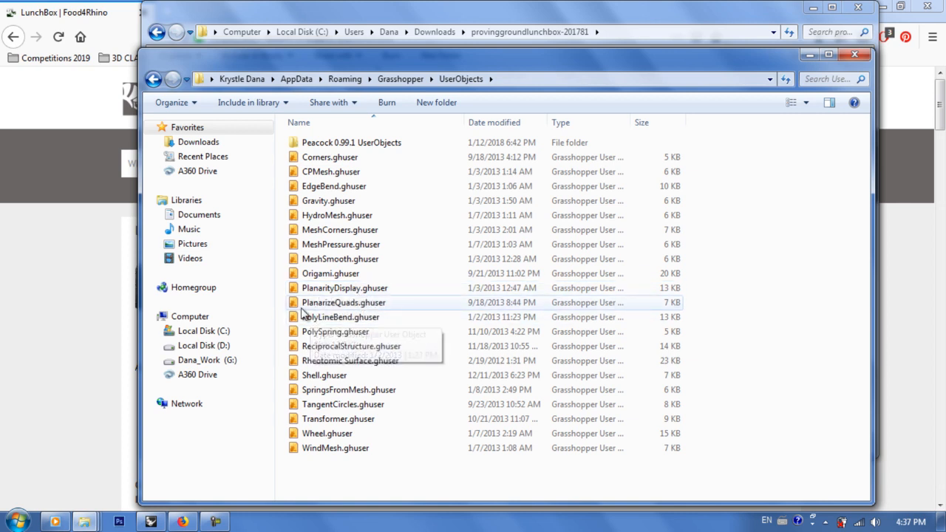
{"action": "left_click", "coordinate": [400, 79]}
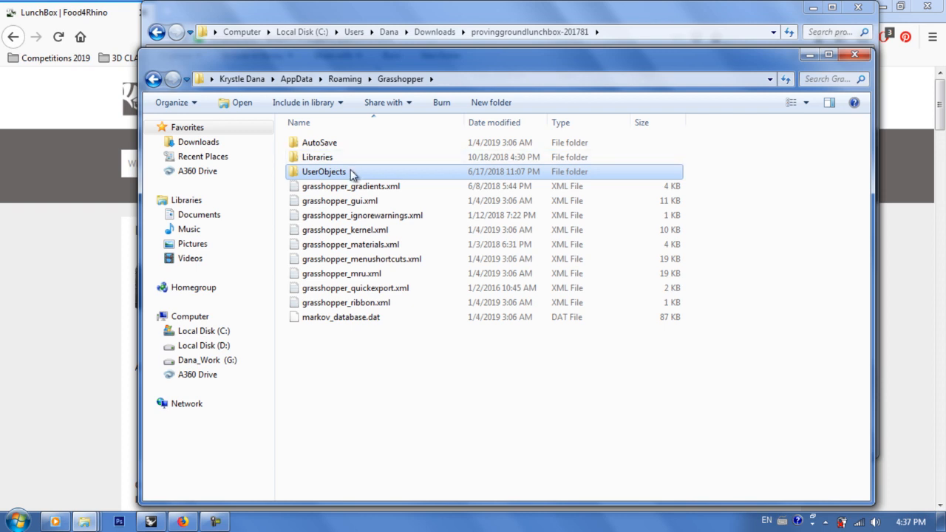
{"action": "double_click", "coordinate": [351, 174]}
{"action": "left_click", "coordinate": [153, 79]}
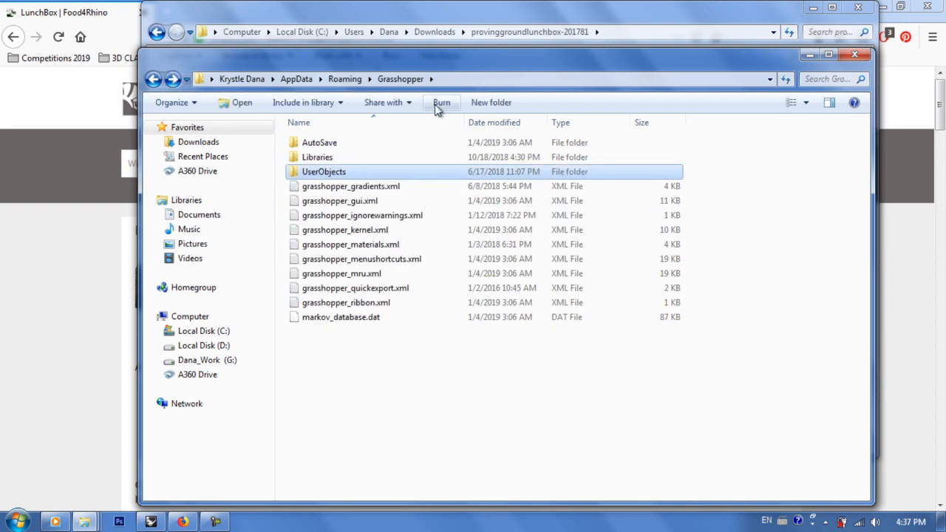
- Minimize the folder and browser windows, switch to Rhino and open the Components Folder from Grasshopper
{"action": "left_click", "coordinate": [809, 57]}
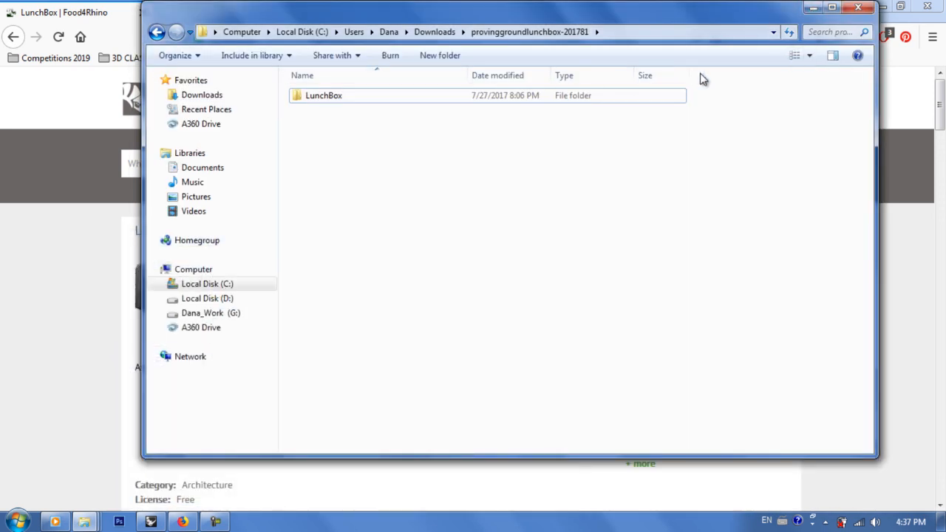
{"action": "left_click", "coordinate": [814, 9]}
{"action": "left_click", "coordinate": [882, 6]}
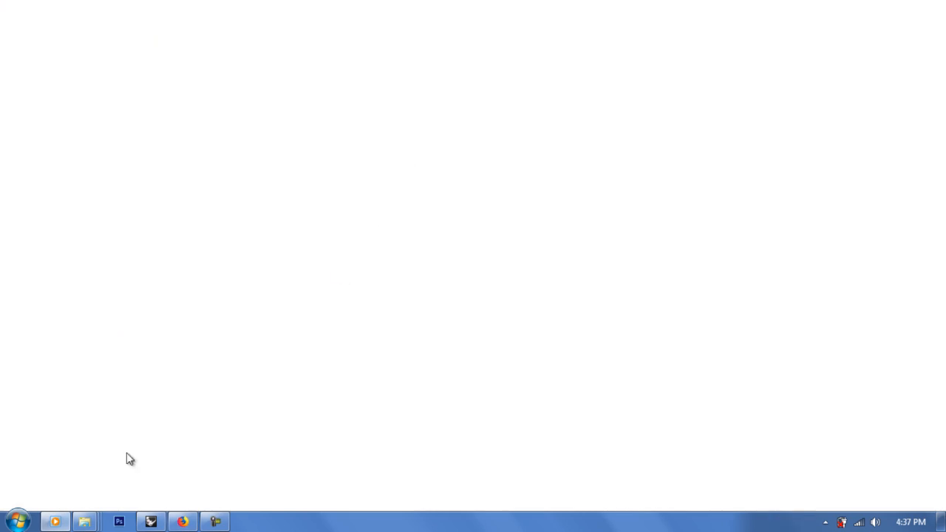
{"action": "left_click", "coordinate": [151, 522]}
{"action": "left_click_drag", "start_coordinate": [574, 51], "coordinate": [471, 44]}
{"action": "left_click", "coordinate": [354, 63]}
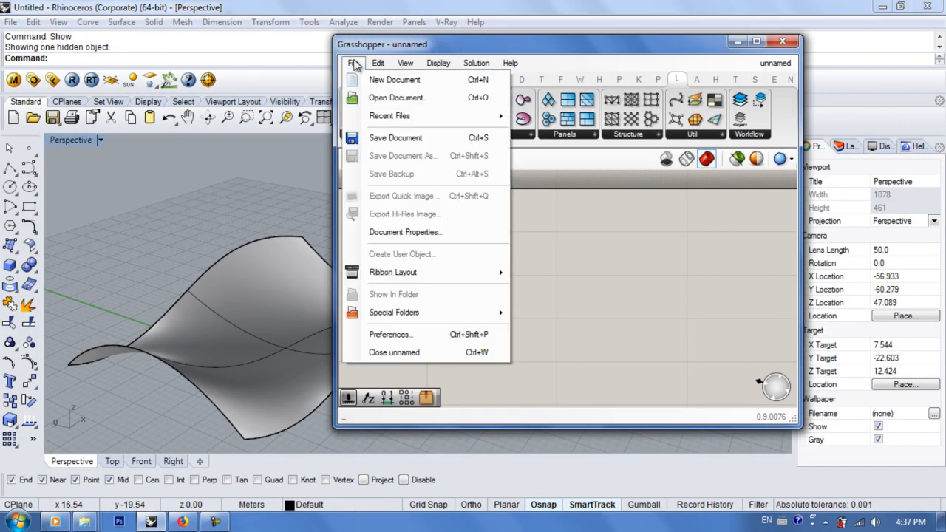
{"action": "mouse_move", "coordinate": [369, 313]}
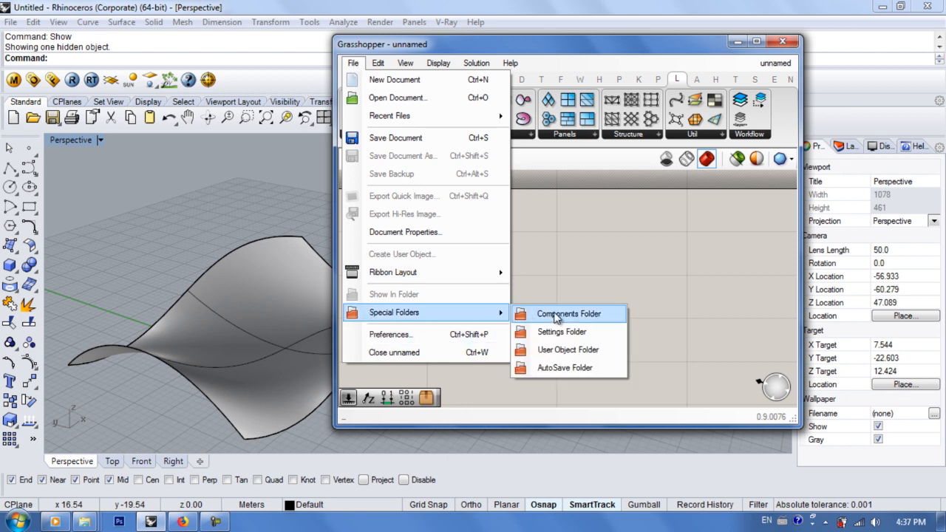
{"action": "left_click", "coordinate": [588, 318]}
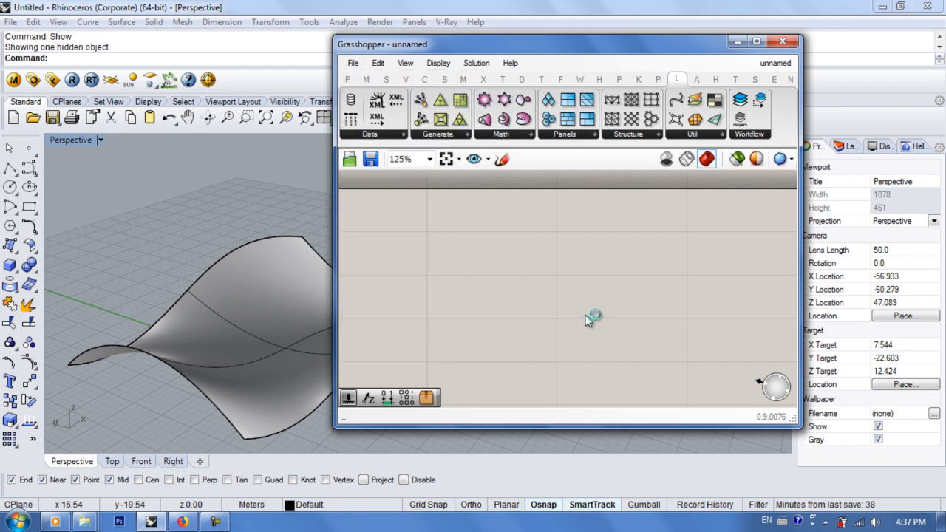
- Look through the plug-in files in the Libraries folder and close its window
{"action": "scroll", "coordinate": [388, 287], "scroll_direction": "down", "scroll_amount": 2}
{"action": "scroll", "coordinate": [389, 311], "scroll_direction": "up", "scroll_amount": 2}
{"action": "scroll", "coordinate": [393, 316], "scroll_direction": "down", "scroll_amount": 12}
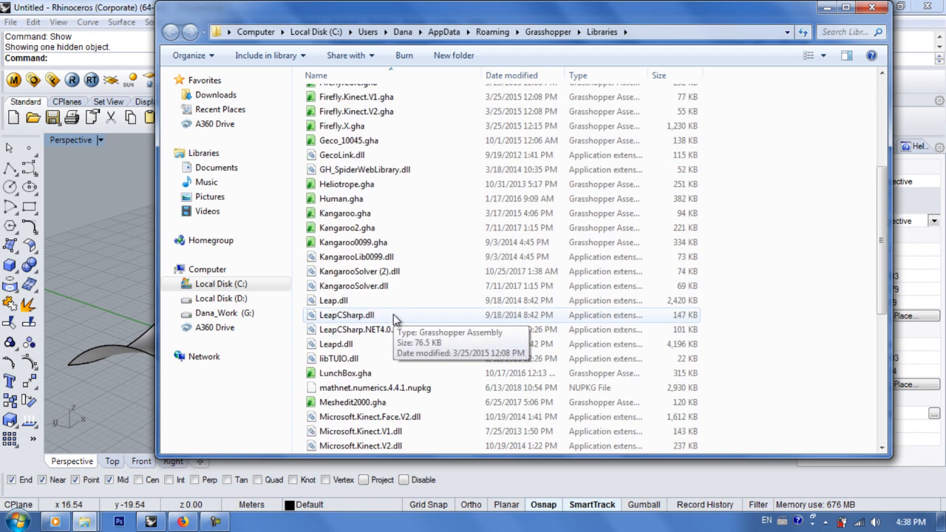
{"action": "scroll", "coordinate": [394, 317], "scroll_direction": "up", "scroll_amount": 11}
{"action": "scroll", "coordinate": [394, 319], "scroll_direction": "up", "scroll_amount": 1}
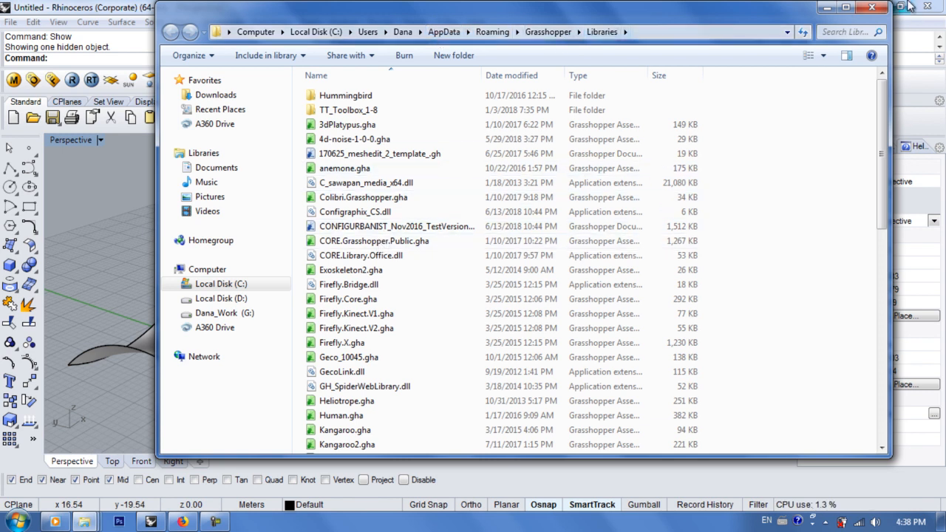
{"action": "left_click", "coordinate": [872, 7]}
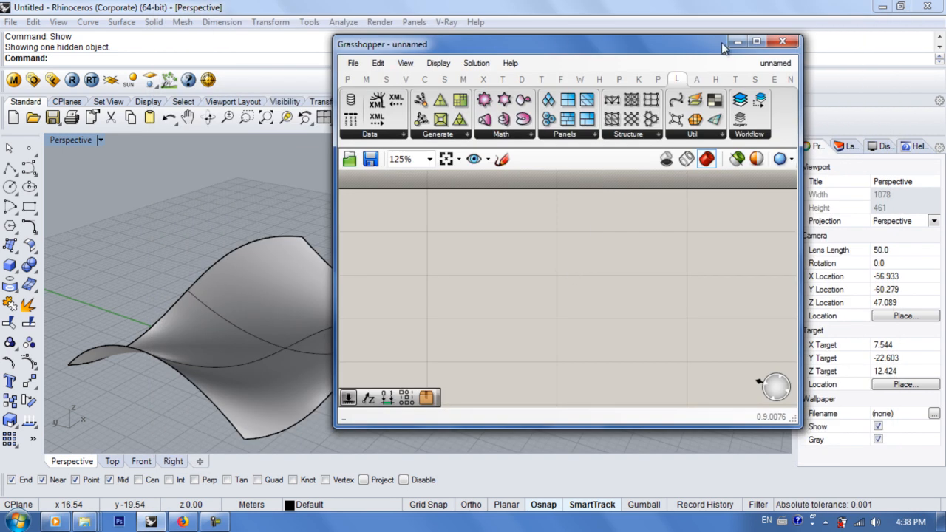
- Inspect the curved surface in the Perspective viewport and restore the Grasshopper window beside it
{"action": "left_click", "coordinate": [737, 42]}
{"action": "right_click_drag", "start_coordinate": [401, 226], "coordinate": [455, 255], "text": "shift"}
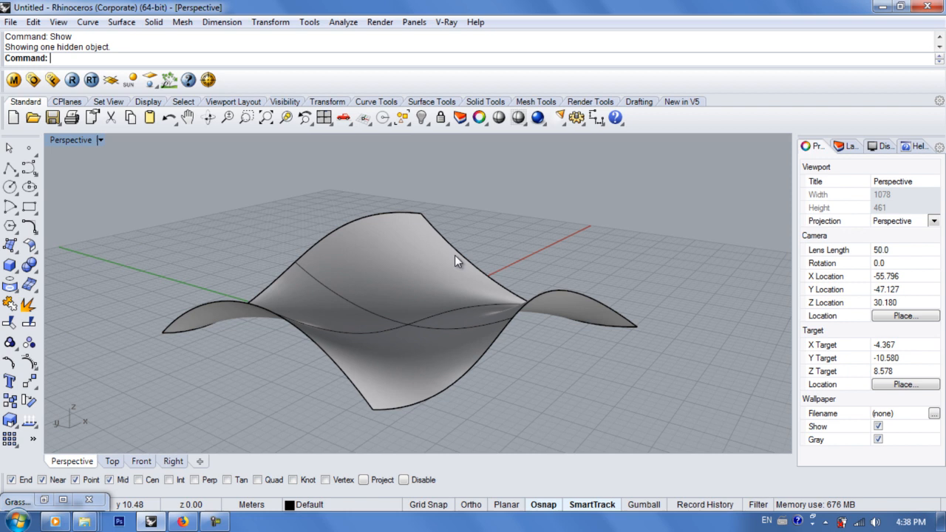
{"action": "left_click", "coordinate": [63, 500]}
{"action": "left_click_drag", "start_coordinate": [532, 47], "coordinate": [573, 43]}
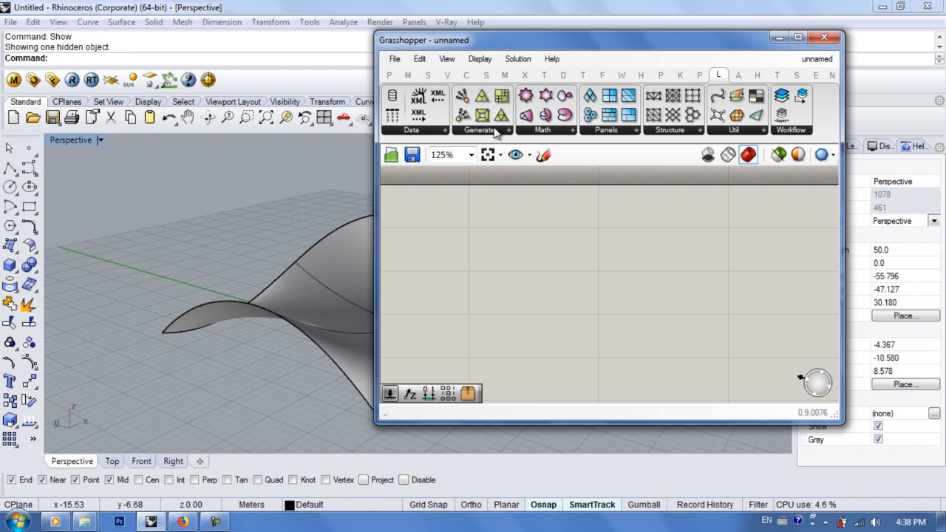
- Examine the LunchBox components in the Panels and Structure groups
{"action": "left_click", "coordinate": [606, 130]}
{"action": "left_click", "coordinate": [694, 132]}
{"action": "left_click", "coordinate": [433, 238]}
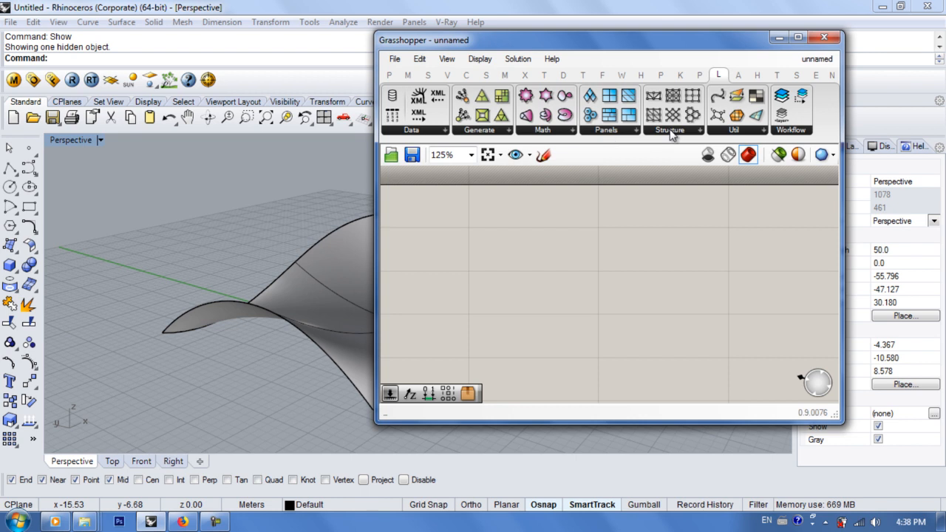
{"action": "left_click", "coordinate": [621, 134]}
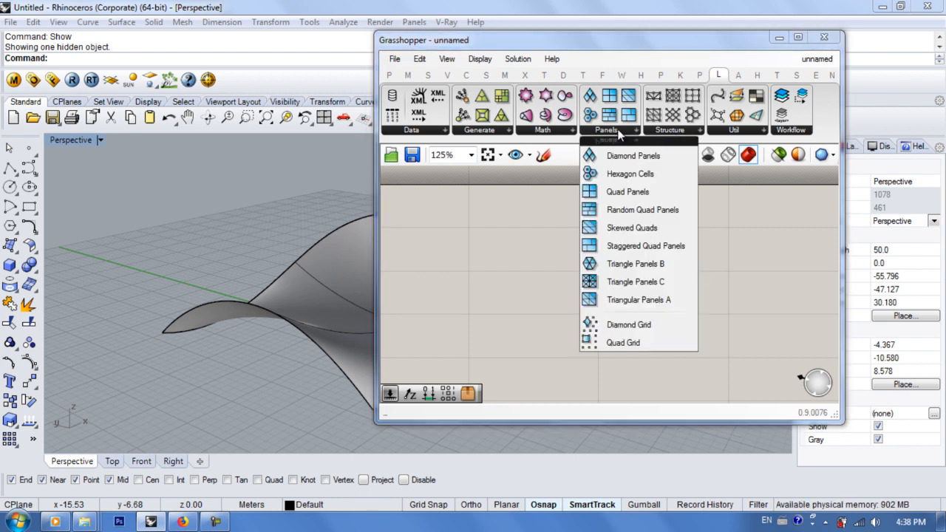
- Add a Surface parameter to the Grasshopper canvas
{"action": "right_click_drag", "start_coordinate": [272, 262], "coordinate": [340, 257]}
{"action": "double_click", "coordinate": [479, 232]}
{"action": "type", "text": "sur"}
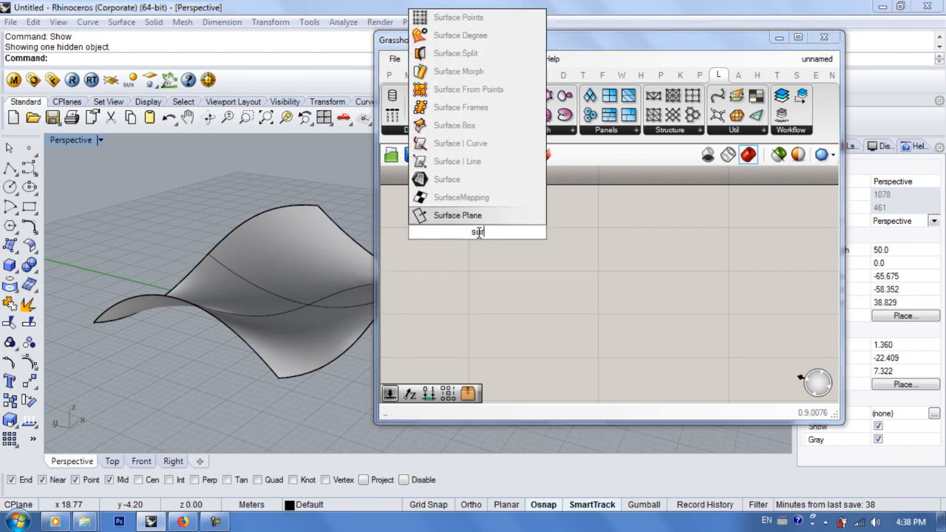
{"action": "type", "text": "face"}
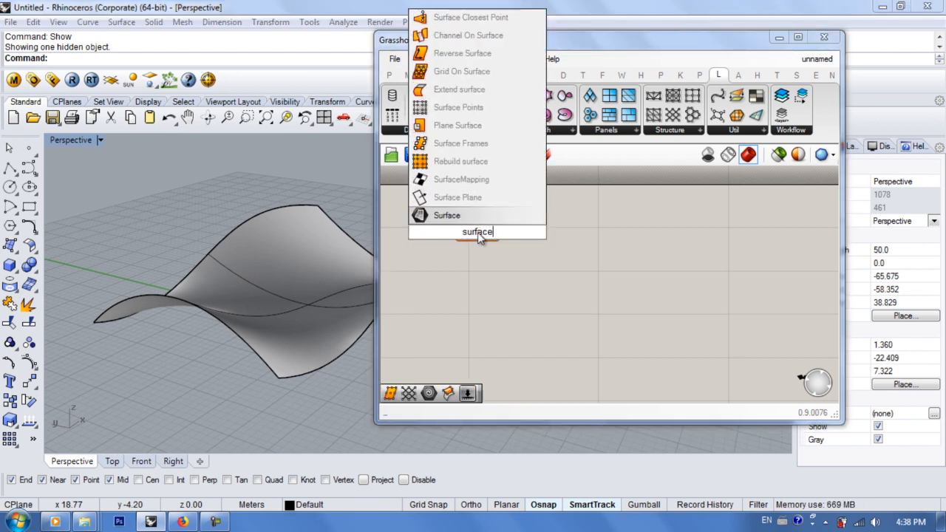
{"action": "key", "text": "Return"}
- Reference the curved Rhino surface in the Surface parameter as one surface and internalise its data
{"action": "right_click", "coordinate": [478, 232]}
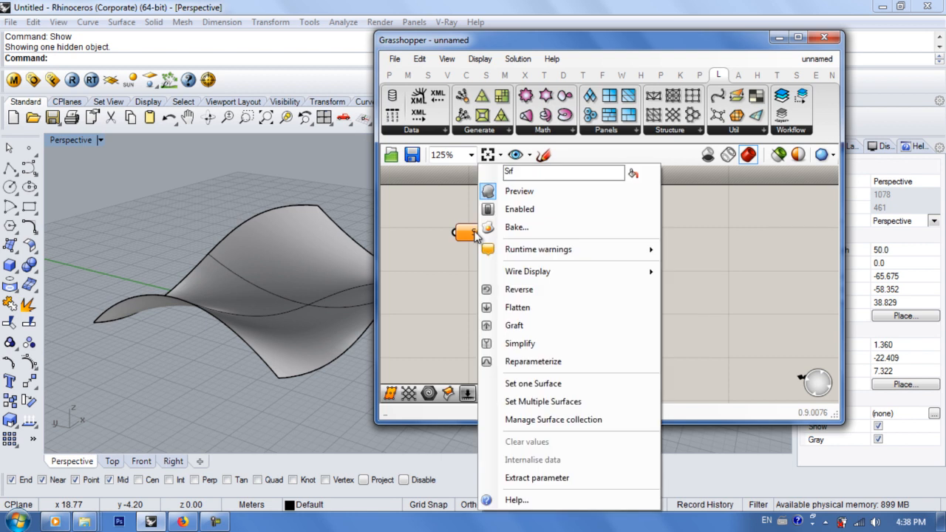
{"action": "left_click", "coordinate": [539, 382]}
{"action": "left_click", "coordinate": [284, 268]}
{"action": "left_click_drag", "start_coordinate": [515, 256], "coordinate": [583, 271]}
{"action": "right_click", "coordinate": [480, 232]}
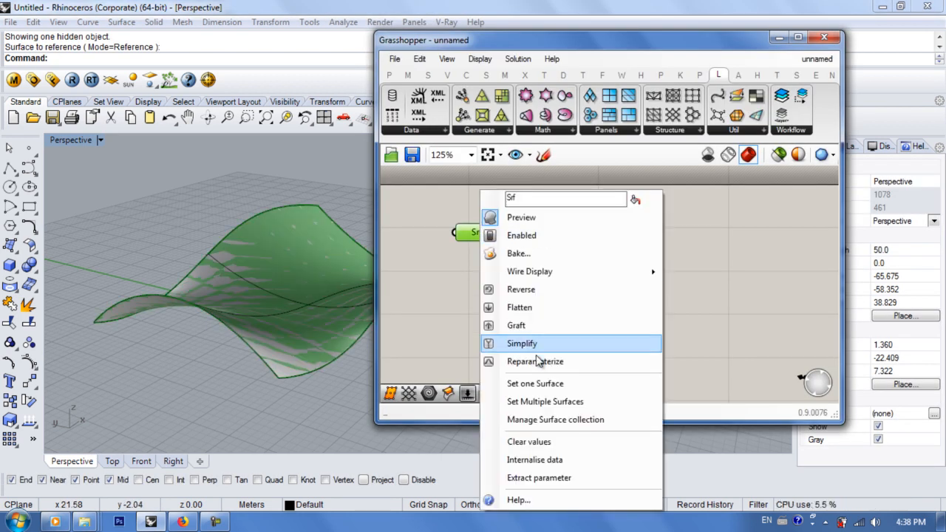
{"action": "left_click", "coordinate": [538, 460]}
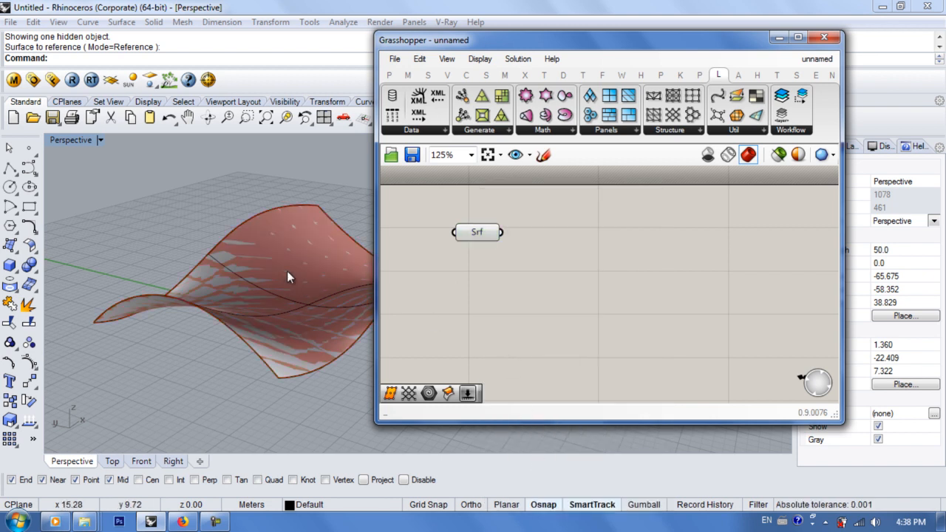
- Hide the original curved surface in the Perspective viewport and reposition the Surface parameter on the Grasshopper canvas
{"action": "left_click", "coordinate": [288, 272]}
{"action": "key", "text": "Return"}
{"action": "mouse_move", "coordinate": [288, 263]}
{"action": "right_mouse_down"}
{"action": "mouse_move", "coordinate": [259, 262]}
{"action": "mouse_move", "coordinate": [300, 272]}
{"action": "mouse_move", "coordinate": [275, 255]}
{"action": "mouse_move", "coordinate": [307, 266]}
{"action": "right_mouse_up"}
{"action": "left_click_drag", "start_coordinate": [477, 236], "coordinate": [521, 235]}
{"action": "left_click", "coordinate": [536, 272]}
- Add a LunchBox Diamond Panels component and connect the Surface parameter to its surface input
{"action": "left_click", "coordinate": [621, 131]}
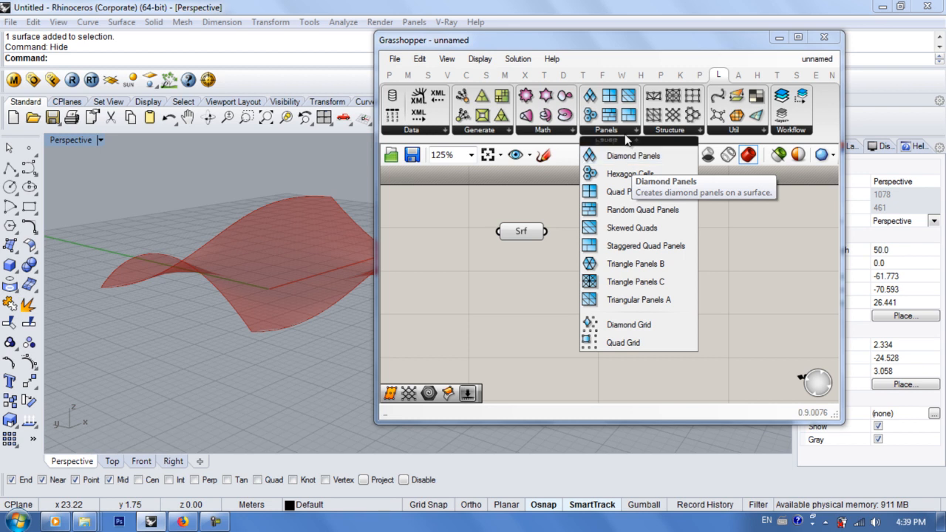
{"action": "left_click_drag", "start_coordinate": [623, 155], "coordinate": [625, 268]}
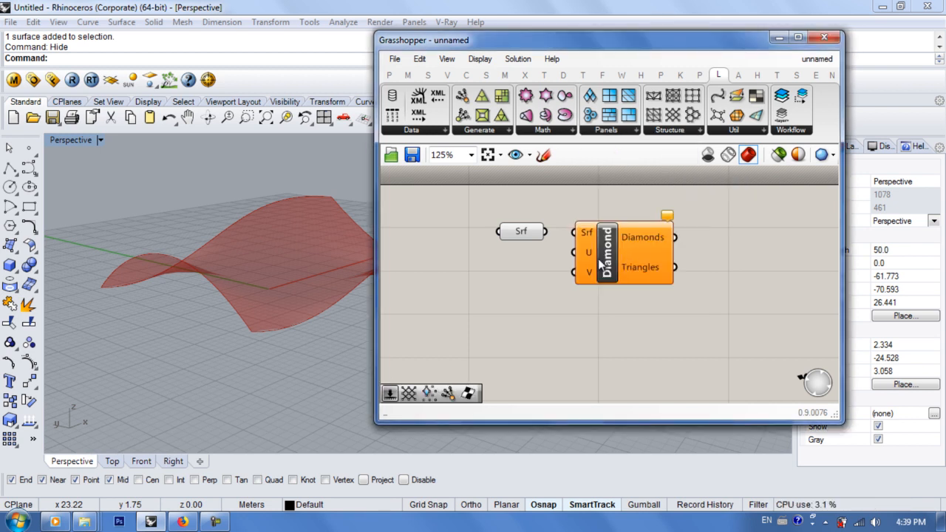
{"action": "left_click_drag", "start_coordinate": [519, 244], "coordinate": [470, 248]}
{"action": "left_click_drag", "start_coordinate": [598, 262], "coordinate": [578, 246]}
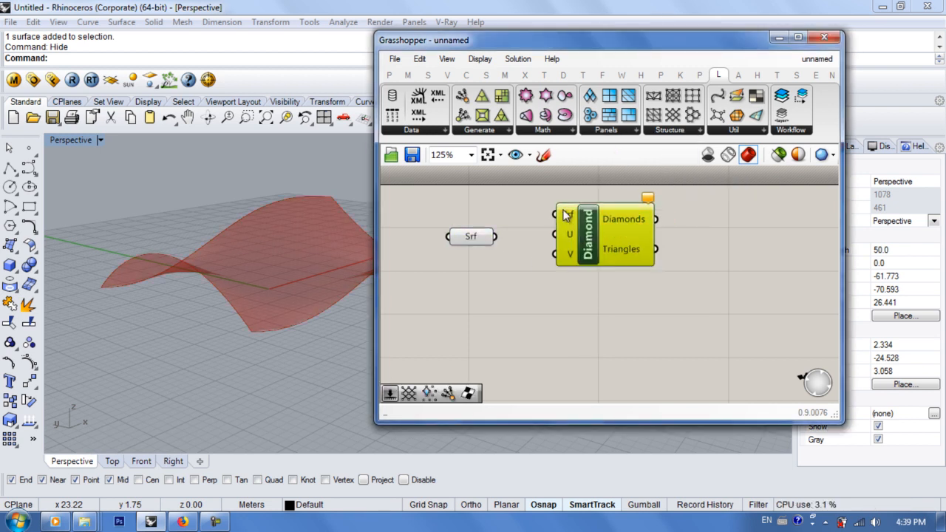
{"action": "left_click_drag", "start_coordinate": [488, 240], "coordinate": [555, 215]}
{"action": "left_click_drag", "start_coordinate": [599, 236], "coordinate": [657, 228]}
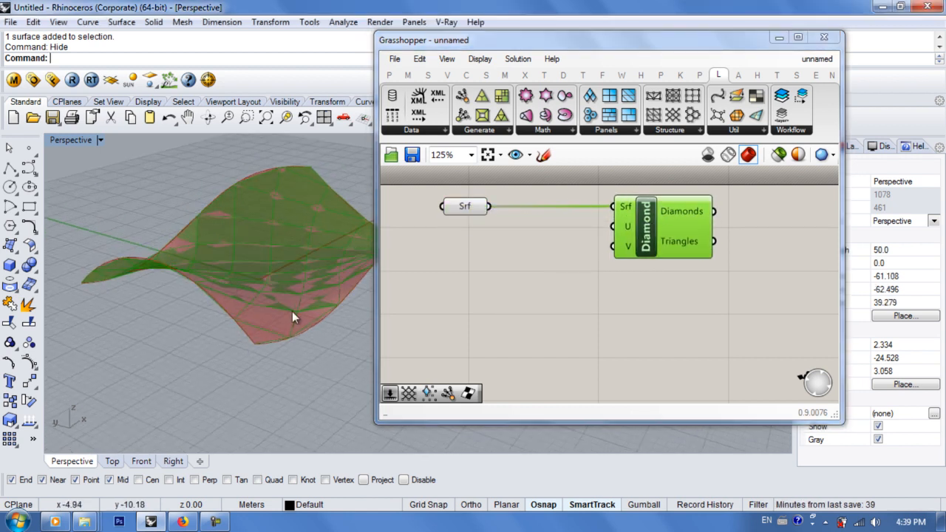
{"action": "left_click_drag", "start_coordinate": [697, 210], "coordinate": [684, 194]}
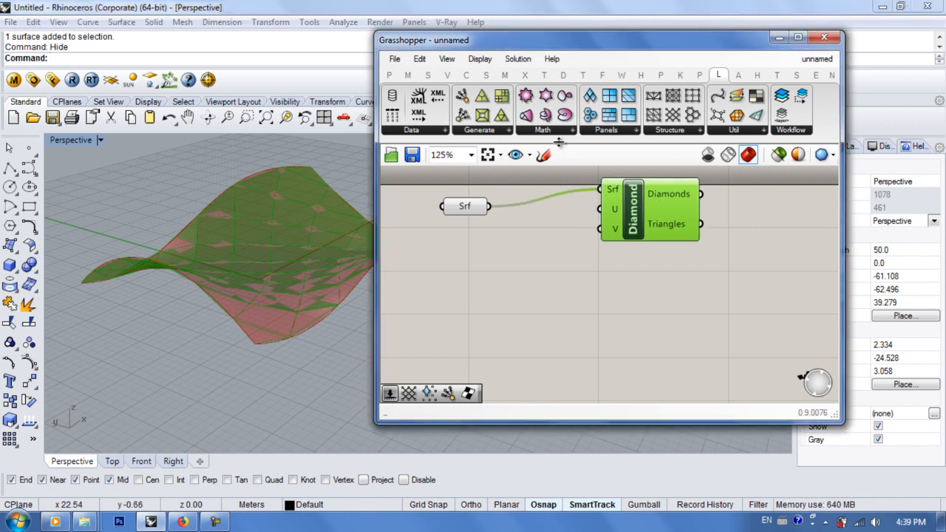
- Add two number sliders for the diamond panels, setting U Divisions to 6 and V Divisions to 10
{"action": "double_click", "coordinate": [524, 241]}
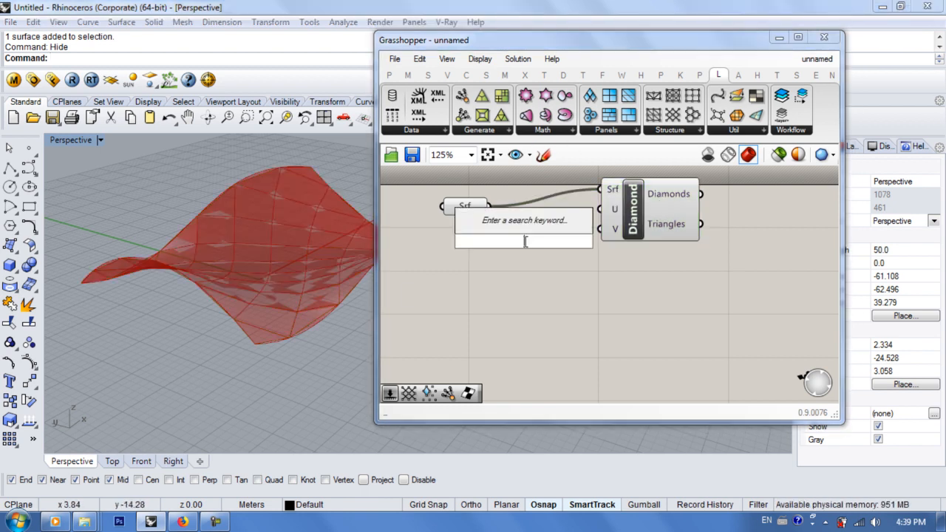
{"action": "type", "text": "10"}
{"action": "key", "text": "Return"}
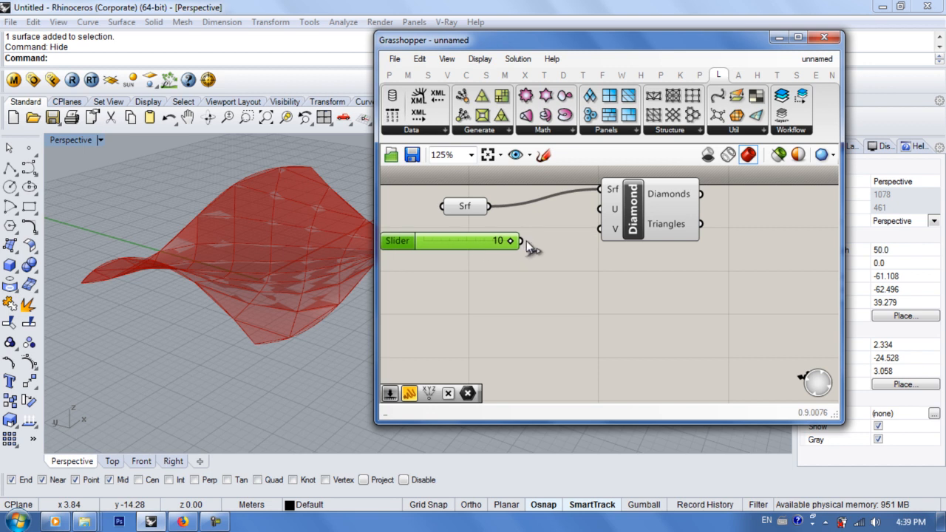
{"action": "left_click_drag", "start_coordinate": [544, 241], "coordinate": [590, 210]}
{"action": "left_click_drag", "start_coordinate": [523, 241], "coordinate": [480, 268]}
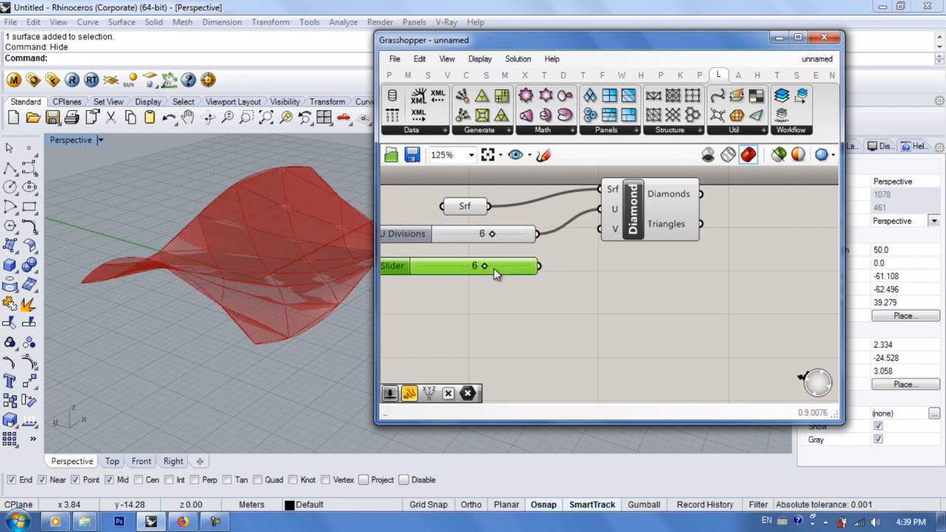
{"action": "left_click_drag", "start_coordinate": [539, 265], "coordinate": [600, 229]}
{"action": "left_click_drag", "start_coordinate": [493, 266], "coordinate": [529, 267]}
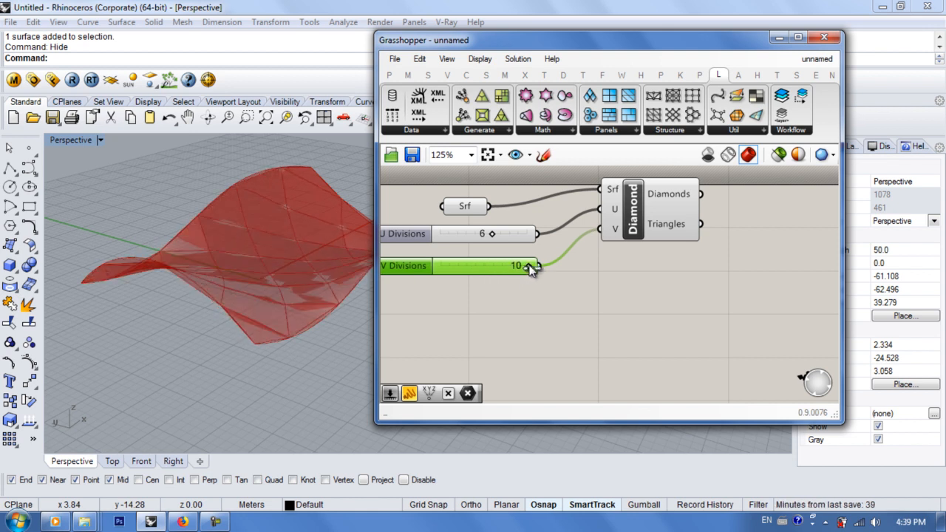
- Inspect the diamond panels on the surface, and delete the Diamond Panels component with its two division sliders
{"action": "scroll", "coordinate": [575, 306], "scroll_direction": "down", "scroll_amount": 2}
{"action": "scroll", "coordinate": [267, 299], "scroll_direction": "up", "scroll_amount": 4}
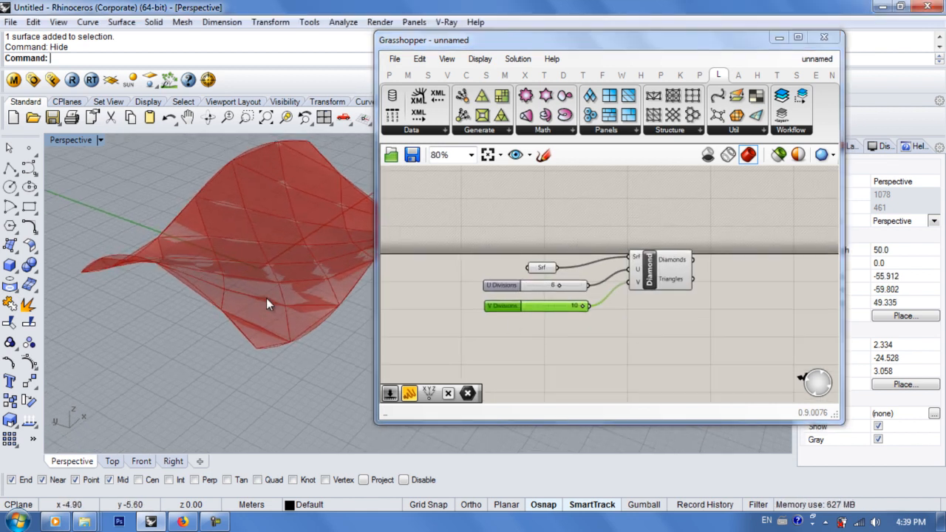
{"action": "scroll", "coordinate": [255, 325], "scroll_direction": "down", "scroll_amount": 4}
{"action": "scroll", "coordinate": [252, 340], "scroll_direction": "up", "scroll_amount": 5}
{"action": "right_click_drag", "start_coordinate": [252, 341], "coordinate": [285, 315]}
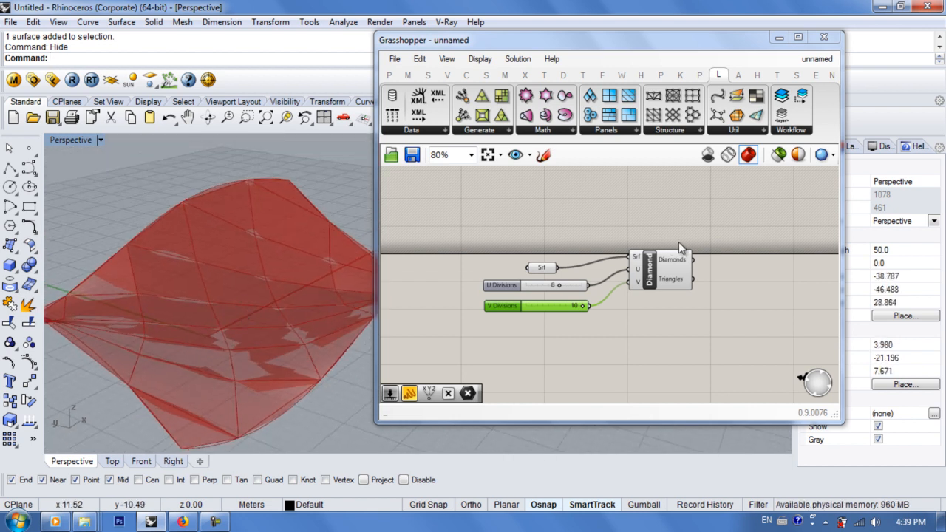
{"action": "left_click_drag", "start_coordinate": [718, 232], "coordinate": [576, 344]}
{"action": "key", "text": "Delete"}
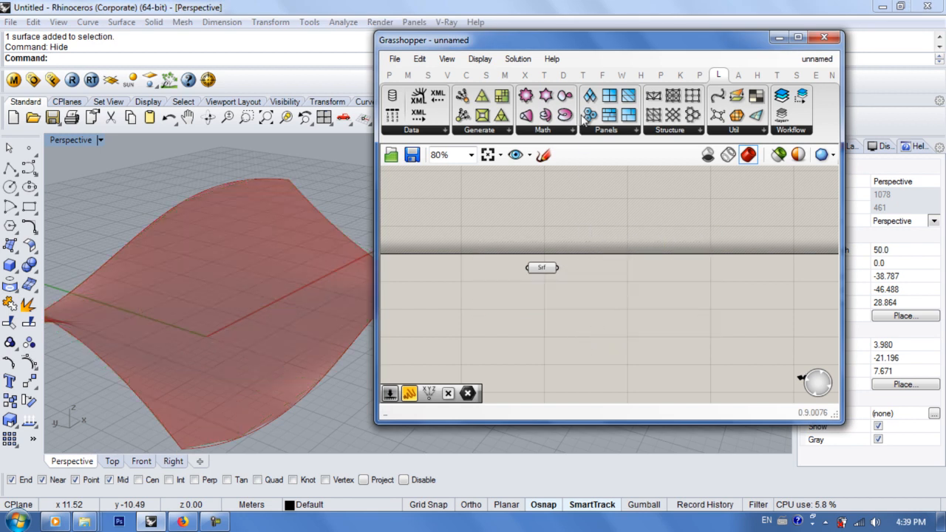
- Add a Random Quad Panels component and connect the Surface parameter to its surface input
{"action": "left_click", "coordinate": [606, 130]}
{"action": "left_click_drag", "start_coordinate": [652, 213], "coordinate": [652, 278]}
{"action": "left_click_drag", "start_coordinate": [546, 271], "coordinate": [599, 277]}
{"action": "scroll", "coordinate": [582, 297], "scroll_direction": "up", "scroll_amount": 2}
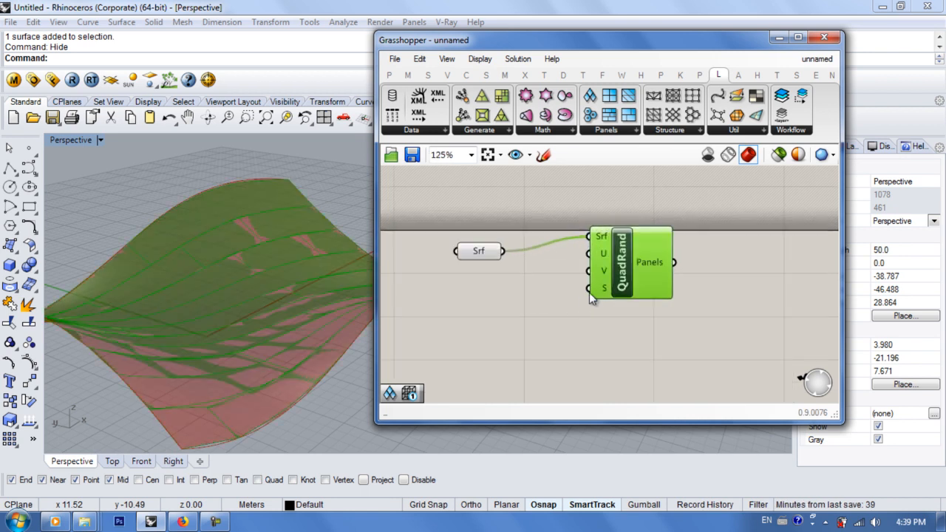
{"action": "right_click_drag", "start_coordinate": [347, 295], "coordinate": [235, 343]}
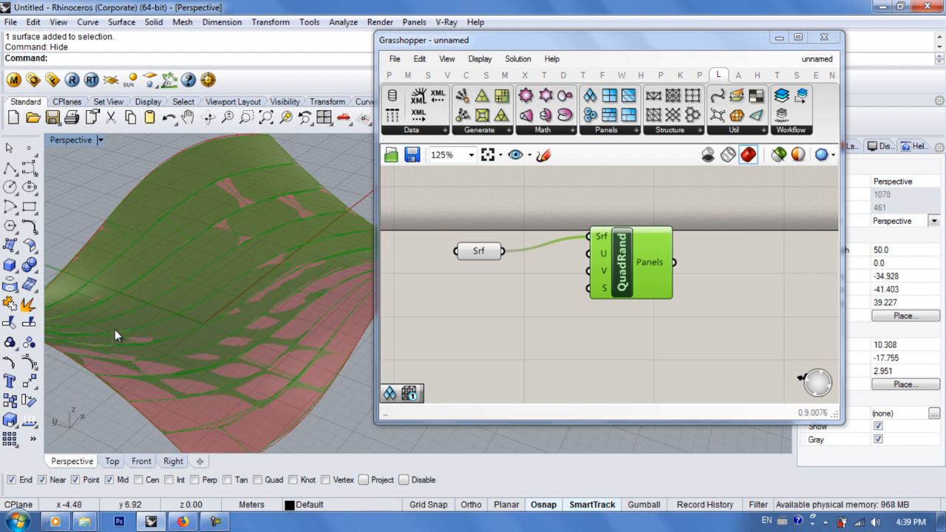
{"action": "left_click_drag", "start_coordinate": [649, 252], "coordinate": [697, 247]}
- Add two number sliders for the random quad panels, setting the U divisions to 21 and the V divisions to 24
{"action": "double_click", "coordinate": [528, 332]}
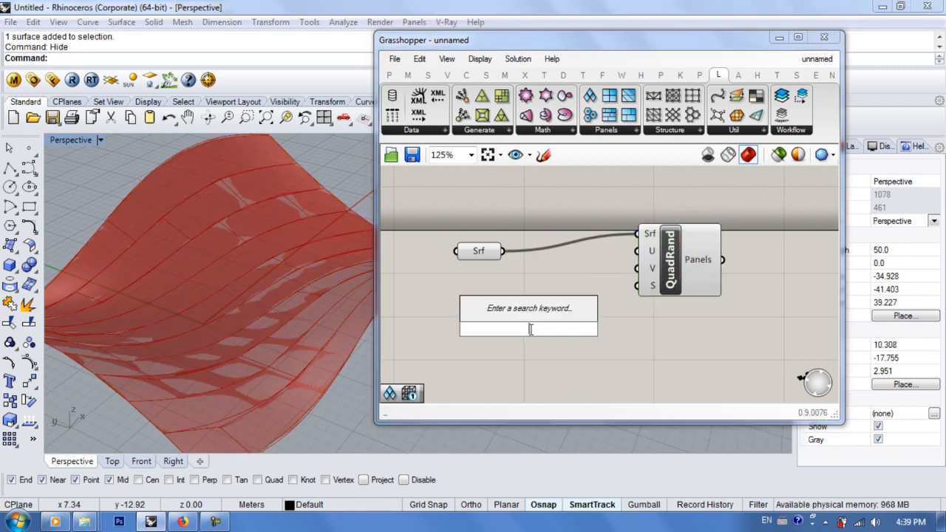
{"action": "type", "text": "20"}
{"action": "key", "text": "Return"}
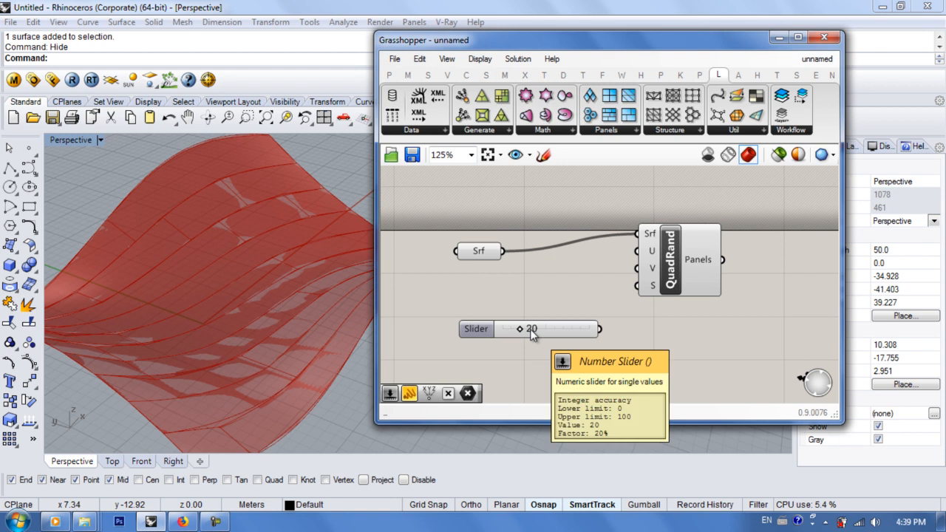
{"action": "left_click_drag", "start_coordinate": [606, 286], "coordinate": [637, 251]}
{"action": "left_click_drag", "start_coordinate": [543, 329], "coordinate": [635, 271]}
{"action": "mouse_move", "coordinate": [491, 320]}
{"action": "left_mouse_down"}
{"action": "mouse_move", "coordinate": [480, 321]}
{"action": "mouse_move", "coordinate": [495, 321]}
{"action": "left_mouse_up"}
{"action": "left_click_drag", "start_coordinate": [495, 280], "coordinate": [482, 271]}
{"action": "left_click", "coordinate": [669, 272]}
{"action": "right_click_drag", "start_coordinate": [711, 309], "coordinate": [654, 303]}
{"action": "left_click_drag", "start_coordinate": [655, 286], "coordinate": [683, 283]}
{"action": "mouse_move", "coordinate": [263, 292]}
{"action": "right_mouse_down"}
{"action": "mouse_move", "coordinate": [267, 315]}
{"action": "mouse_move", "coordinate": [278, 293]}
{"action": "right_mouse_up"}
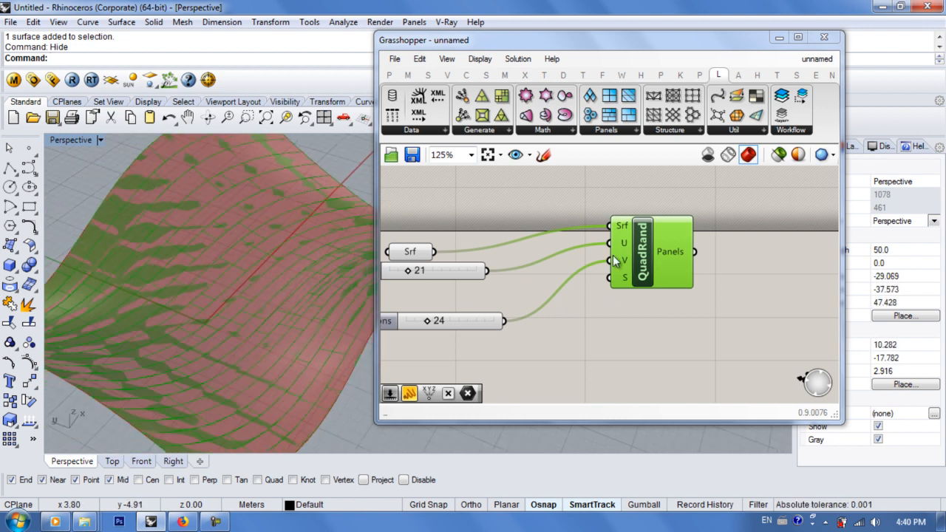
{"action": "left_click", "coordinate": [692, 264]}
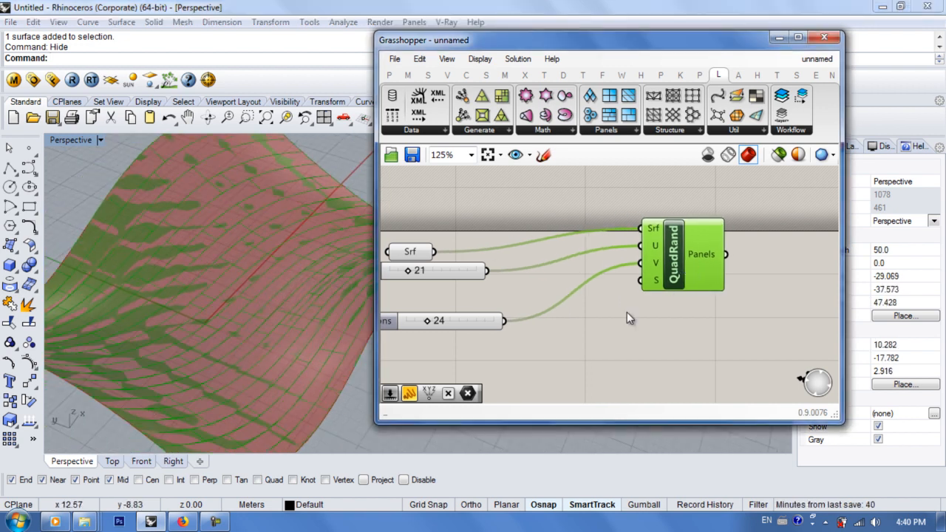
- Add an Extrude component and connect the random quad panels to its base input
{"action": "scroll", "coordinate": [644, 336], "scroll_direction": "down", "scroll_amount": 2}
{"action": "right_click_drag", "start_coordinate": [642, 336], "coordinate": [572, 336]}
{"action": "double_click", "coordinate": [684, 288]}
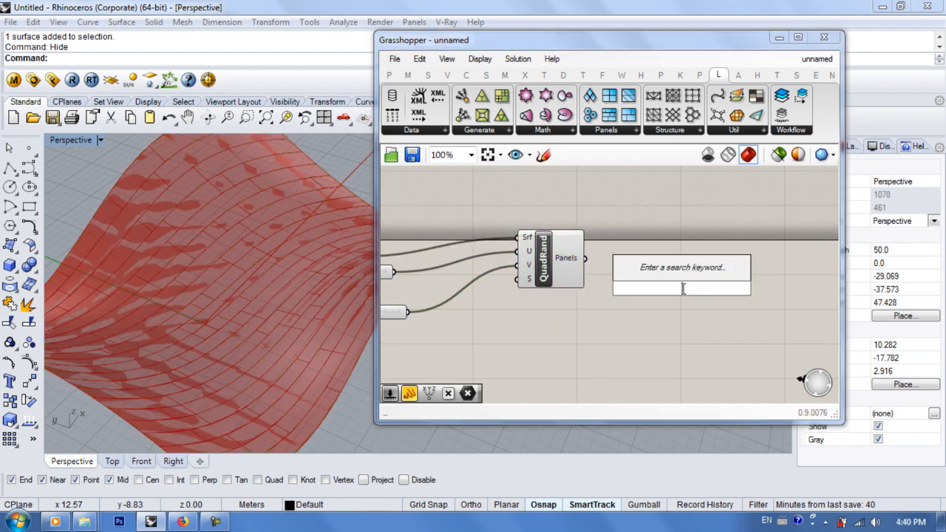
{"action": "type", "text": "extrude"}
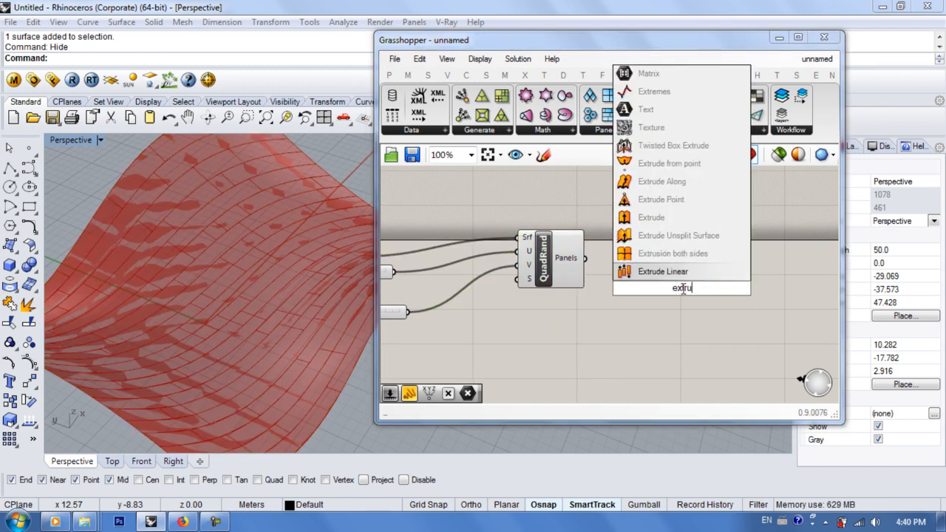
{"action": "key", "text": "Return"}
{"action": "left_click_drag", "start_coordinate": [683, 293], "coordinate": [701, 256]}
{"action": "double_click", "coordinate": [637, 317]}
{"action": "left_click", "coordinate": [620, 272]}
- Add a number slider with the value 10 and connect it to the extrusion's direction input
{"action": "double_click", "coordinate": [636, 307]}
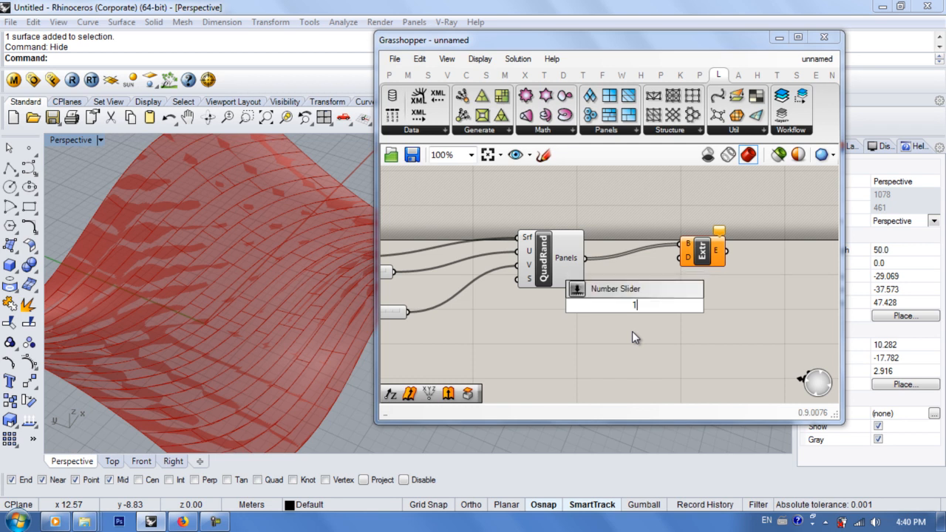
{"action": "type", "text": "10"}
{"action": "key", "text": "Return"}
{"action": "left_click_drag", "start_coordinate": [668, 269], "coordinate": [743, 252]}
{"action": "left_click_drag", "start_coordinate": [667, 308], "coordinate": [594, 308]}
- Insert a Unit Z vector between the slider and the extrusion direction, and set its factor to 2
{"action": "double_click", "coordinate": [686, 312]}
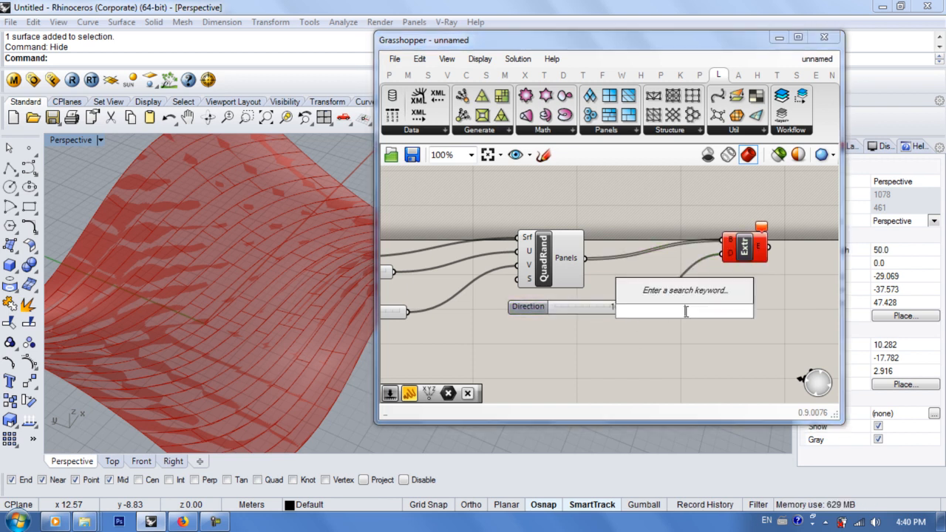
{"action": "type", "text": "z"}
{"action": "key", "text": "Return"}
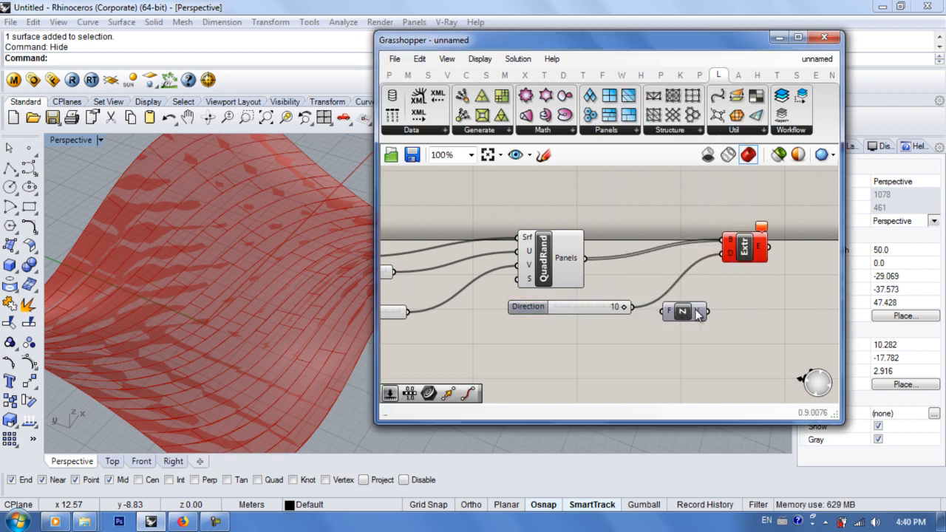
{"action": "left_click_drag", "start_coordinate": [633, 307], "coordinate": [777, 259]}
{"action": "left_click_drag", "start_coordinate": [614, 307], "coordinate": [556, 314]}
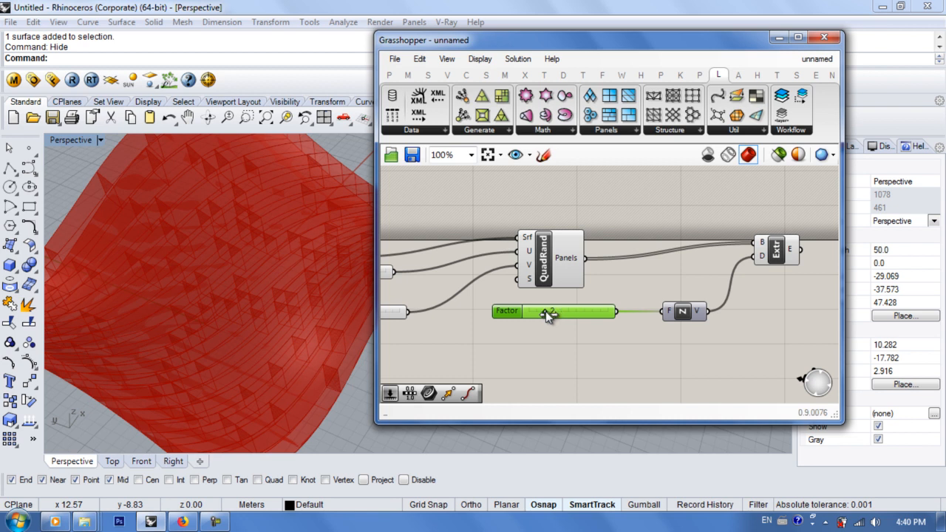
{"action": "left_click_drag", "start_coordinate": [546, 312], "coordinate": [547, 312]}
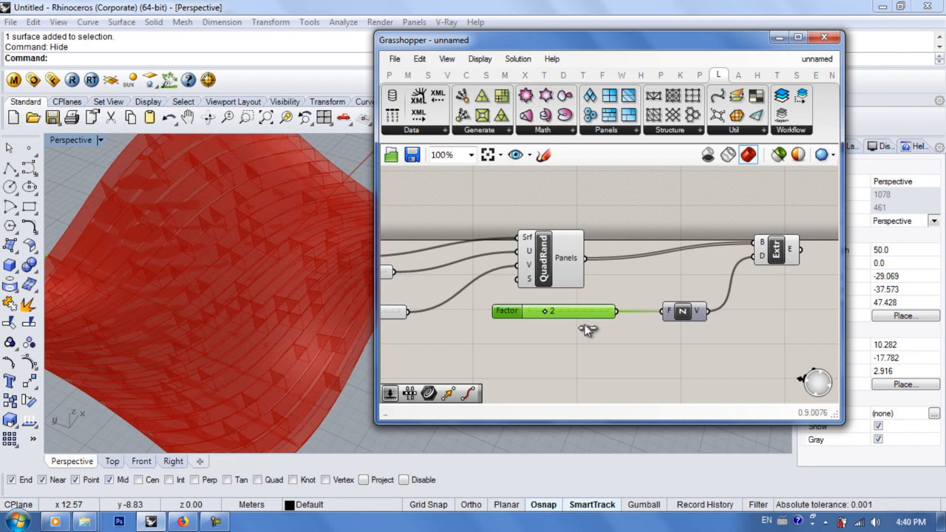
- Inspect the extruded panels up close, and delete the Random Quad Panels, Extrude and Unit Z components with the factor slider
{"action": "right_click_drag", "start_coordinate": [358, 425], "coordinate": [295, 309]}
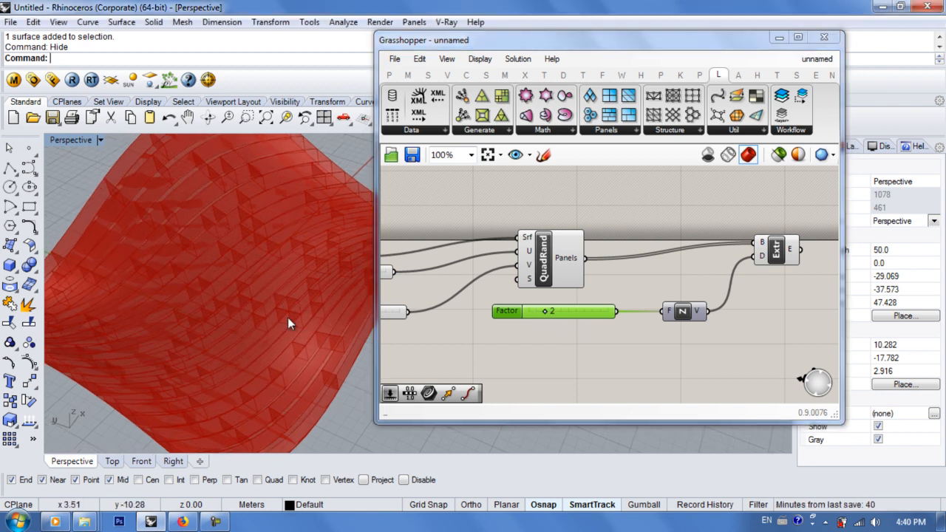
{"action": "scroll", "coordinate": [265, 341], "scroll_direction": "up", "scroll_amount": 4}
{"action": "mouse_move", "coordinate": [296, 386]}
{"action": "right_mouse_down"}
{"action": "mouse_move", "coordinate": [282, 350]}
{"action": "mouse_move", "coordinate": [300, 369]}
{"action": "right_mouse_up"}
{"action": "scroll", "coordinate": [295, 369], "scroll_direction": "up", "scroll_amount": 3}
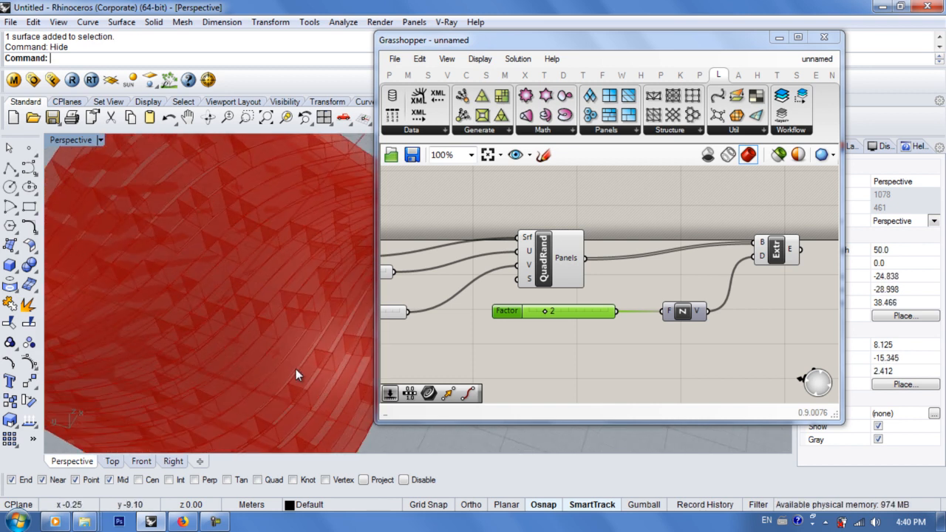
{"action": "left_click", "coordinate": [681, 132]}
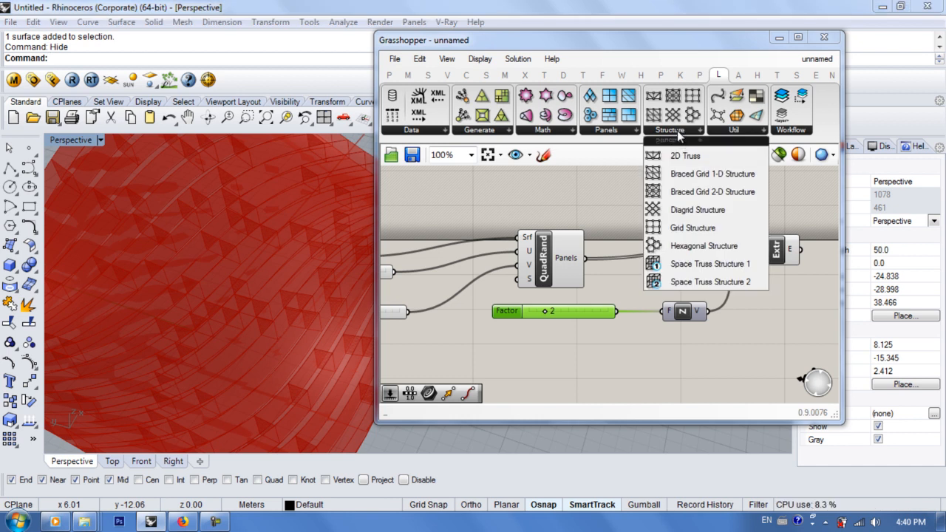
{"action": "right_click_drag", "start_coordinate": [571, 306], "coordinate": [526, 293]}
{"action": "scroll", "coordinate": [521, 296], "scroll_direction": "down", "scroll_amount": 4}
{"action": "left_click_drag", "start_coordinate": [768, 225], "coordinate": [618, 314]}
{"action": "key", "text": "Delete"}
{"action": "scroll", "coordinate": [571, 282], "scroll_direction": "up", "scroll_amount": 4}
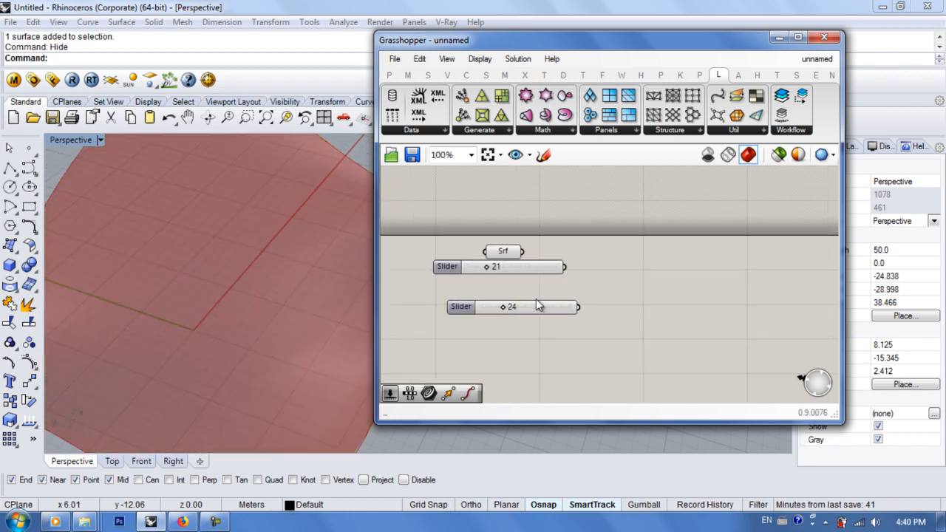
- Add a Triangle Panels B component and connect the surface and both division sliders to its inputs
{"action": "left_click", "coordinate": [607, 131]}
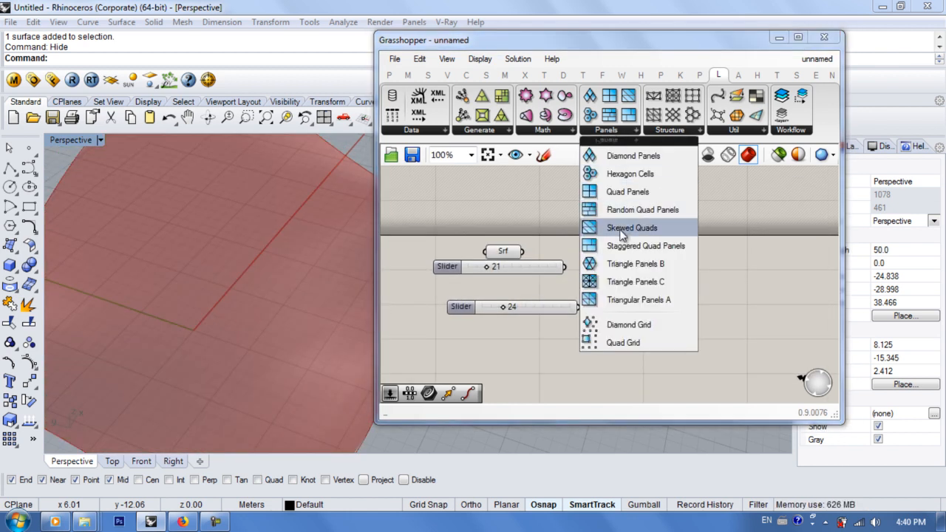
{"action": "left_click", "coordinate": [606, 260]}
{"action": "left_click", "coordinate": [671, 285]}
{"action": "left_click_drag", "start_coordinate": [522, 251], "coordinate": [639, 231]}
{"action": "left_click_drag", "start_coordinate": [579, 307], "coordinate": [690, 260]}
{"action": "right_click_drag", "start_coordinate": [253, 312], "coordinate": [222, 271]}
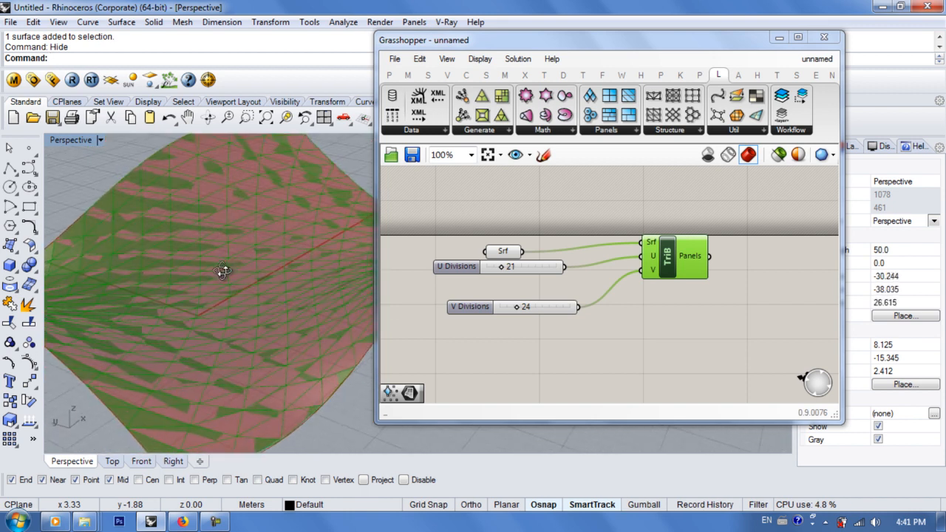
- Replace the triangle panels with a Diamond Grid component fed by the surface and both division sliders
{"action": "left_click", "coordinate": [616, 260]}
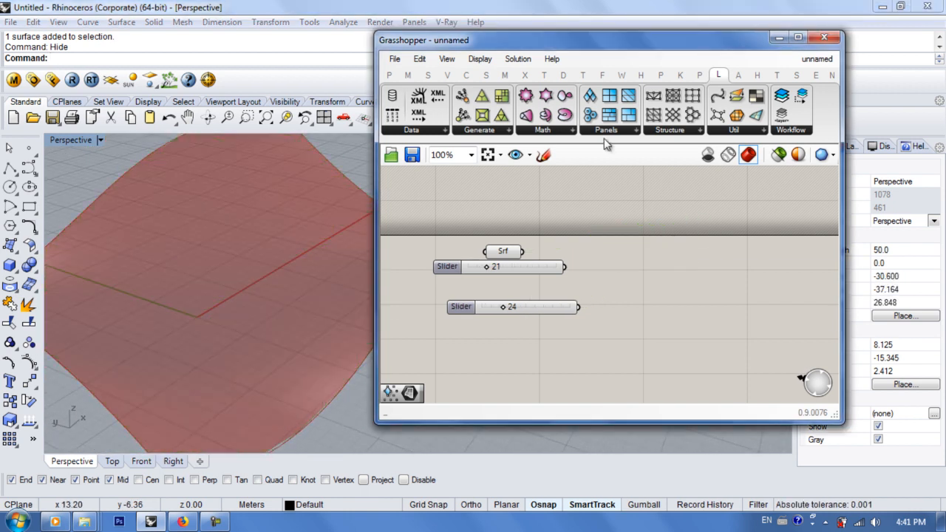
{"action": "left_click", "coordinate": [608, 130]}
{"action": "left_click_drag", "start_coordinate": [621, 324], "coordinate": [615, 242]}
{"action": "left_click_drag", "start_coordinate": [523, 251], "coordinate": [589, 216]}
{"action": "left_click_drag", "start_coordinate": [613, 240], "coordinate": [688, 244]}
{"action": "left_click_drag", "start_coordinate": [565, 267], "coordinate": [663, 246]}
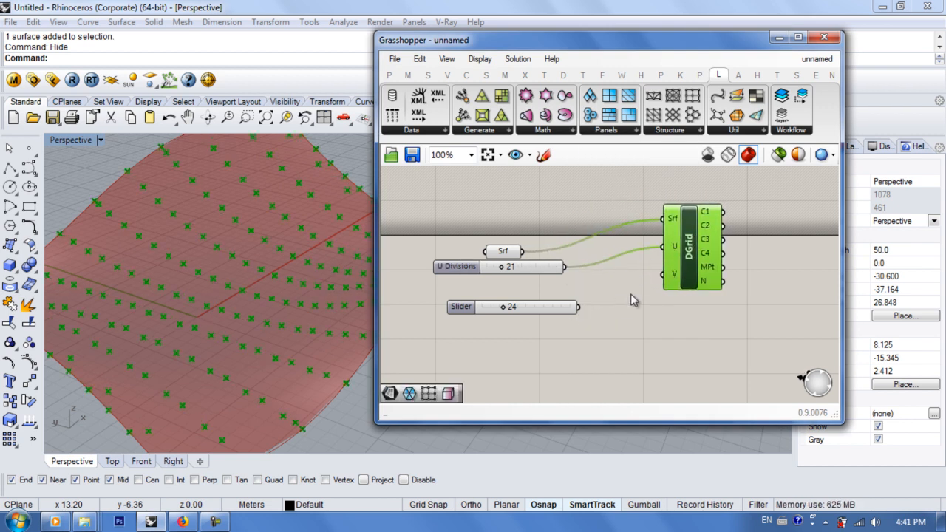
{"action": "left_click_drag", "start_coordinate": [580, 306], "coordinate": [663, 274]}
{"action": "left_click_drag", "start_coordinate": [689, 272], "coordinate": [651, 290]}
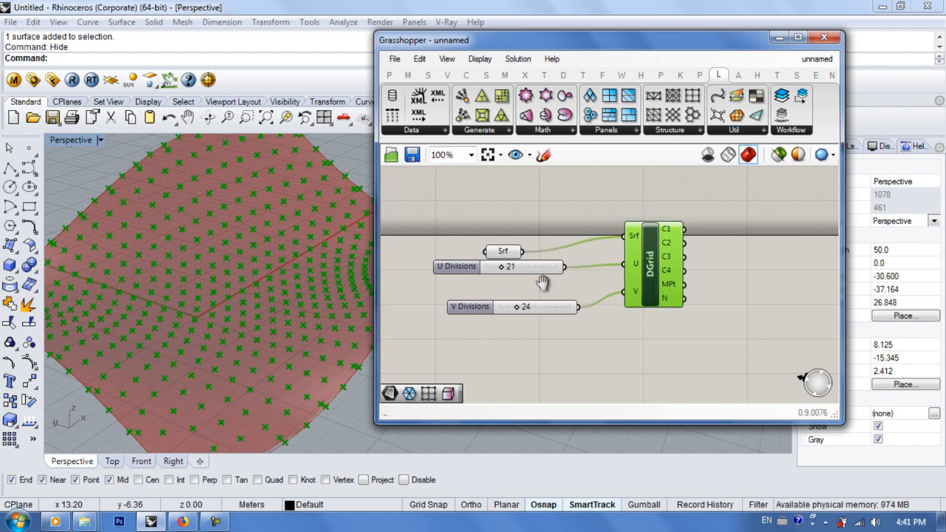
- Move the Surface parameter above the sliders and set the diamond grid's U Divisions to 16 and V Divisions to 10
{"action": "right_click_drag", "start_coordinate": [540, 283], "coordinate": [590, 285]}
{"action": "left_click_drag", "start_coordinate": [539, 256], "coordinate": [534, 224]}
{"action": "right_click_drag", "start_coordinate": [643, 275], "coordinate": [622, 273]}
{"action": "left_click_drag", "start_coordinate": [539, 271], "coordinate": [524, 270]}
{"action": "left_click_drag", "start_coordinate": [543, 310], "coordinate": [536, 310]}
{"action": "mouse_move", "coordinate": [528, 272]}
{"action": "left_mouse_down"}
{"action": "mouse_move", "coordinate": [554, 268]}
{"action": "mouse_move", "coordinate": [533, 267]}
{"action": "left_mouse_up"}
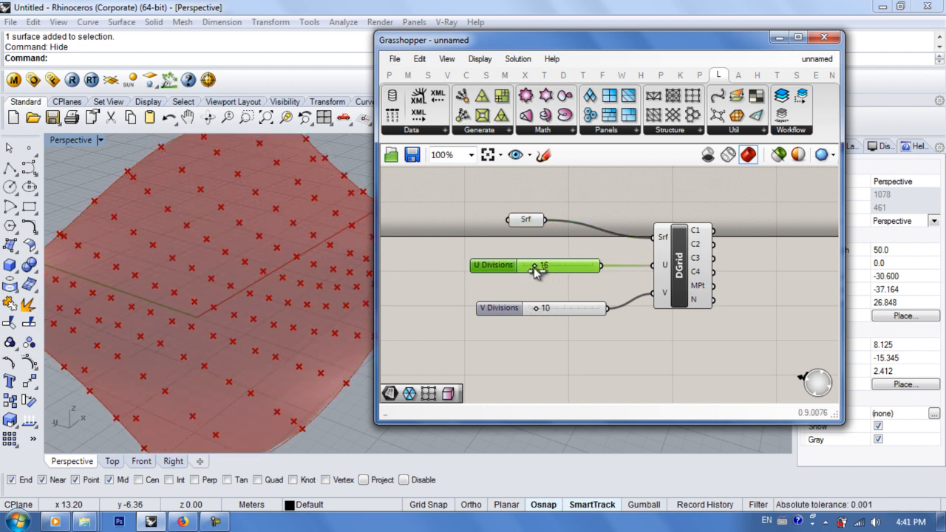
- Delete the Diamond Grid component with both division sliders, and move the Surface parameter lower on the canvas
{"action": "right_click_drag", "start_coordinate": [652, 272], "coordinate": [601, 267]}
{"action": "left_click_drag", "start_coordinate": [671, 193], "coordinate": [543, 333]}
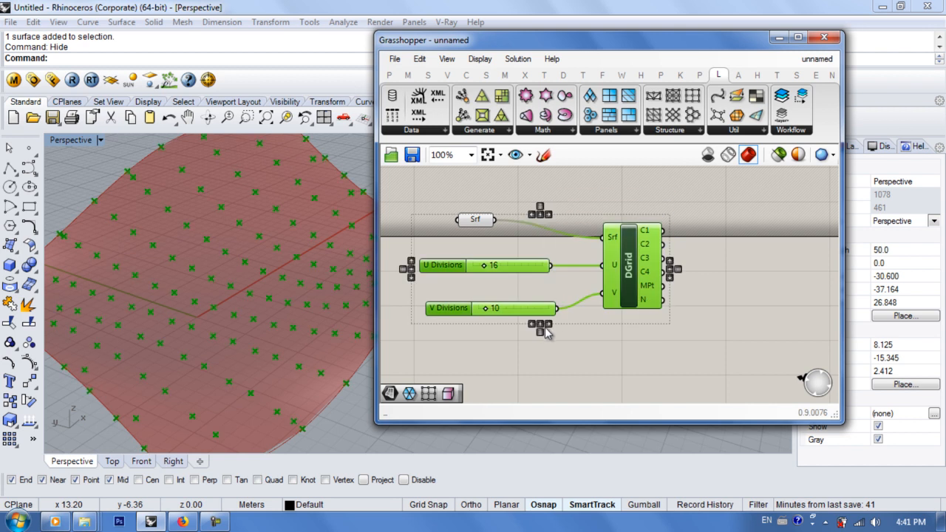
{"action": "key", "text": "Delete"}
{"action": "left_click", "coordinate": [621, 132]}
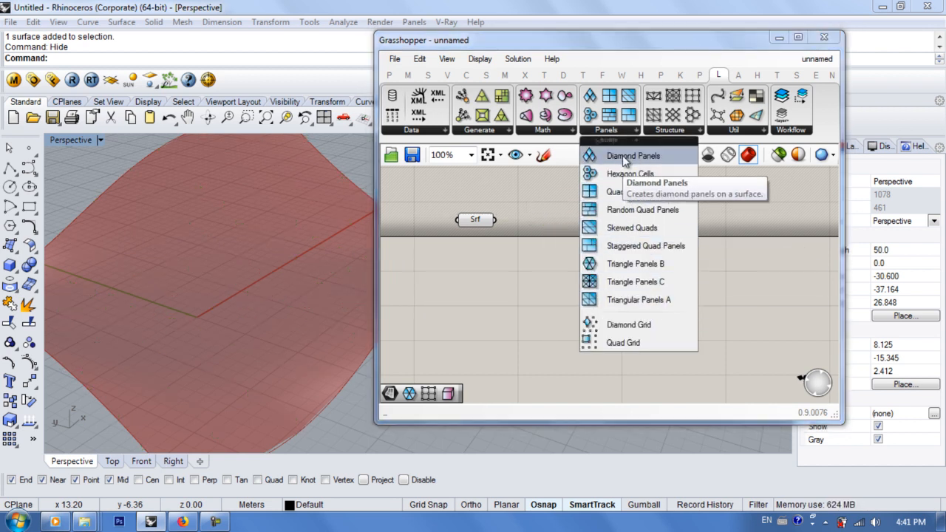
{"action": "left_click", "coordinate": [670, 130]}
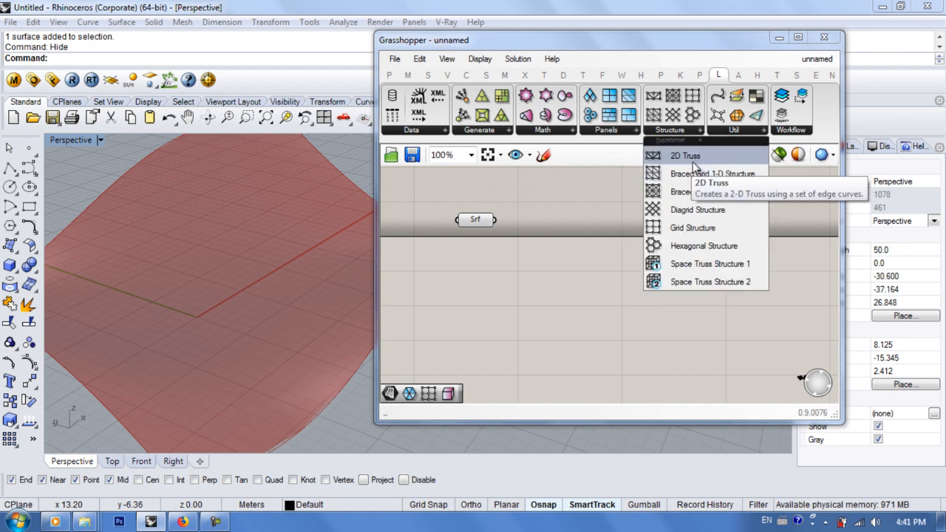
{"action": "left_click_drag", "start_coordinate": [477, 220], "coordinate": [479, 317]}
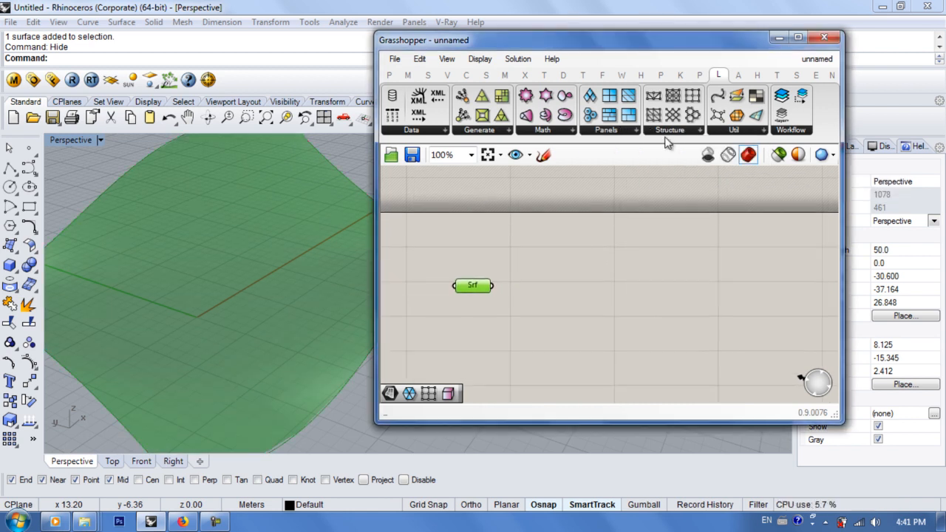
- Try a 2D Truss component with the surface connected to its CrvA input, and remove the component
{"action": "left_click", "coordinate": [686, 128]}
{"action": "left_click", "coordinate": [693, 156]}
{"action": "left_click", "coordinate": [625, 268]}
{"action": "left_click_drag", "start_coordinate": [493, 285], "coordinate": [604, 277]}
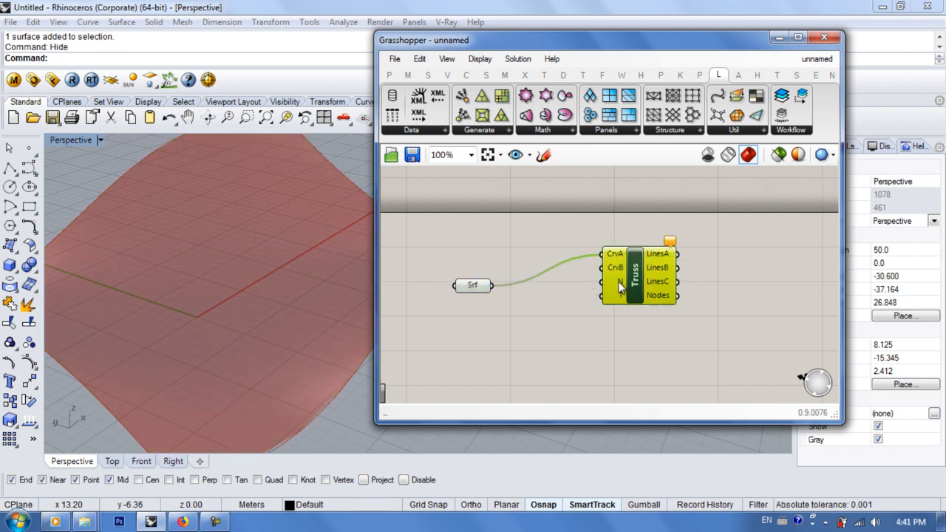
{"action": "key", "text": "Delete"}
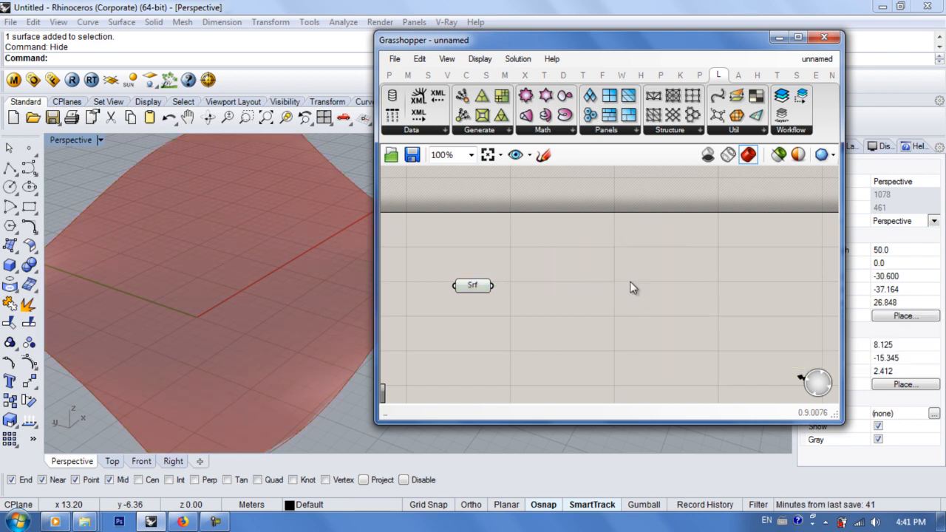
- Add a Braced Grid 2-D Structure component, connect the surface to its Srf input and line the two up
{"action": "left_click", "coordinate": [677, 131]}
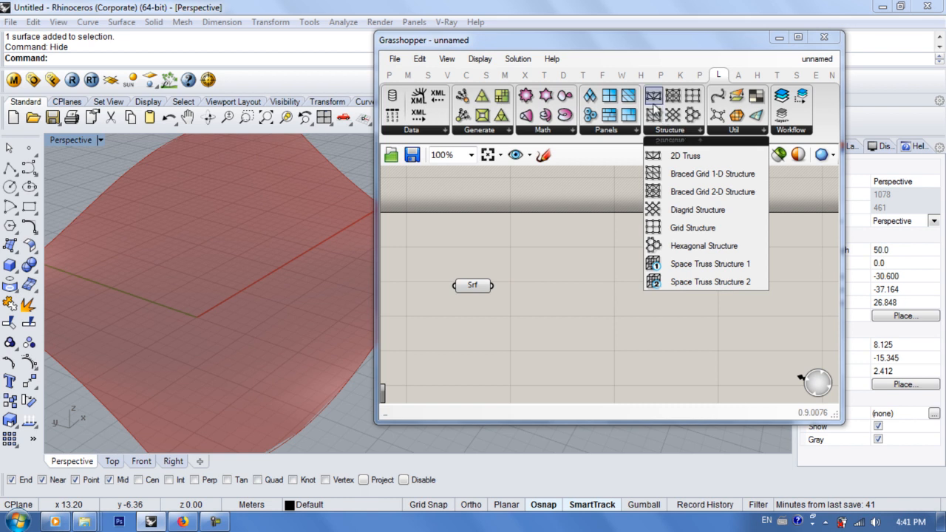
{"action": "left_click_drag", "start_coordinate": [673, 97], "coordinate": [619, 291]}
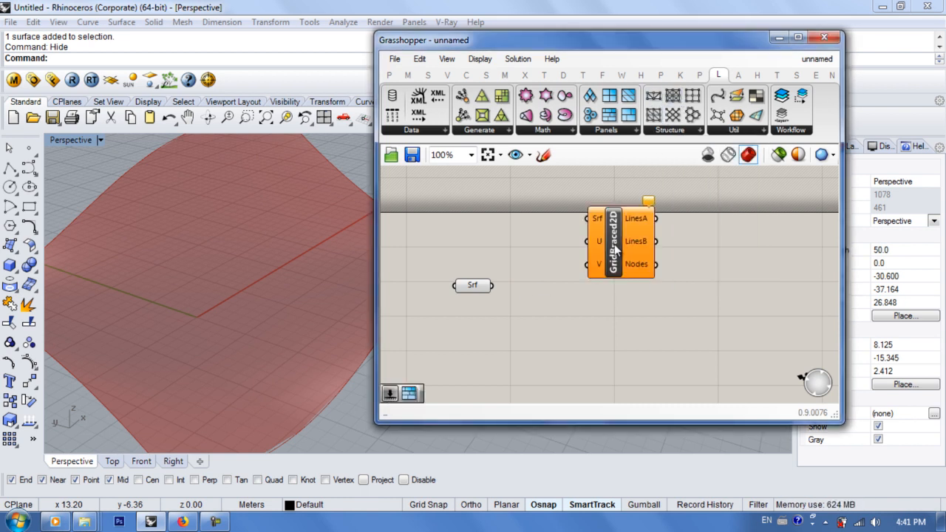
{"action": "left_click_drag", "start_coordinate": [491, 285], "coordinate": [586, 269]}
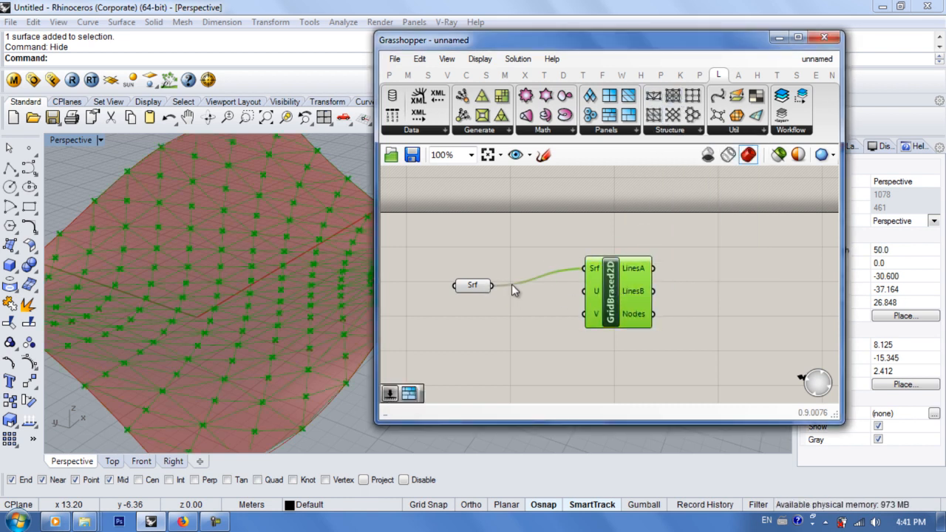
{"action": "left_click_drag", "start_coordinate": [472, 286], "coordinate": [477, 256]}
{"action": "scroll", "coordinate": [247, 345], "scroll_direction": "up", "scroll_amount": 5}
{"action": "left_click_drag", "start_coordinate": [637, 270], "coordinate": [630, 253]}
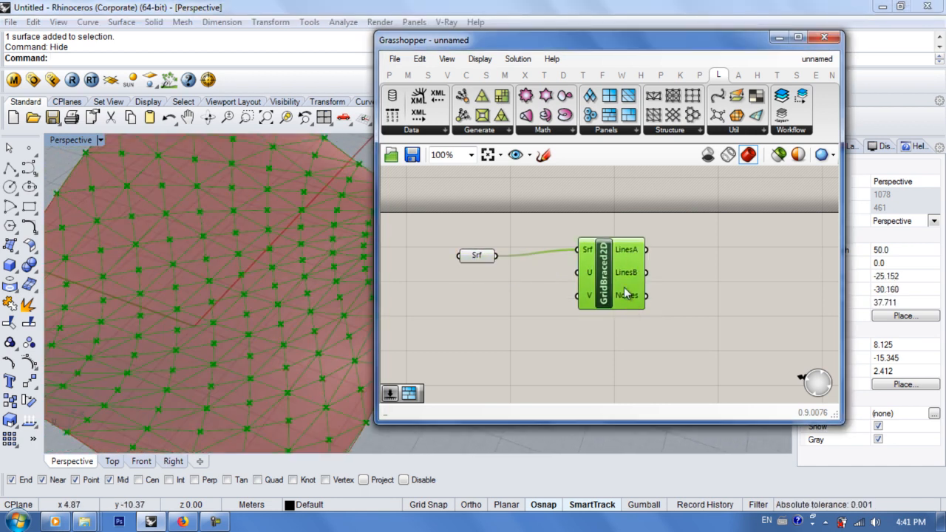
- Replace the braced grid component with a Hexagonal Structure component fed by the surface
{"action": "left_click_drag", "start_coordinate": [628, 301], "coordinate": [630, 307]}
{"action": "mouse_move", "coordinate": [626, 273]}
{"action": "key", "text": "Delete"}
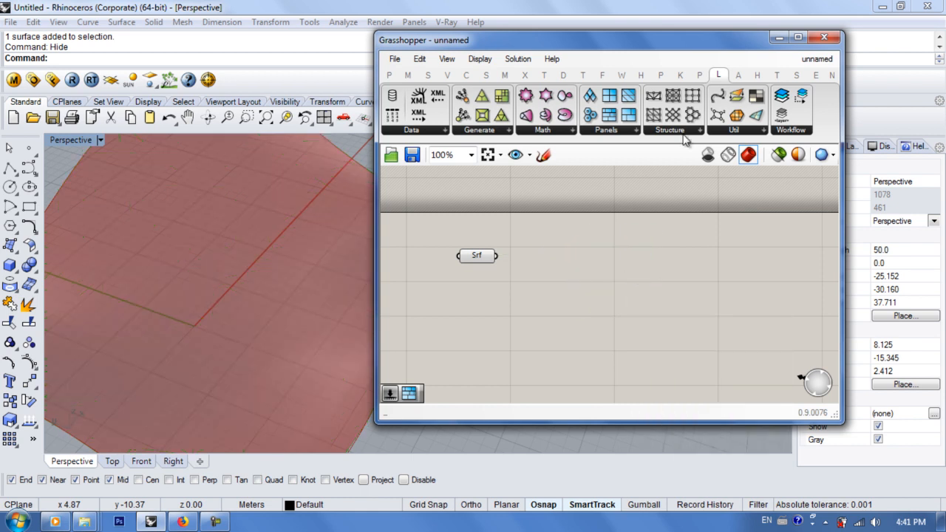
{"action": "left_click", "coordinate": [695, 131]}
{"action": "left_click_drag", "start_coordinate": [693, 115], "coordinate": [649, 294]}
{"action": "left_click_drag", "start_coordinate": [622, 262], "coordinate": [616, 240]}
{"action": "left_click_drag", "start_coordinate": [475, 259], "coordinate": [474, 239]}
- Add two number sliders with a value of 10 and connect them to the hexagonal structure's U and V inputs
{"action": "double_click", "coordinate": [508, 301]}
{"action": "type", "text": "slider"}
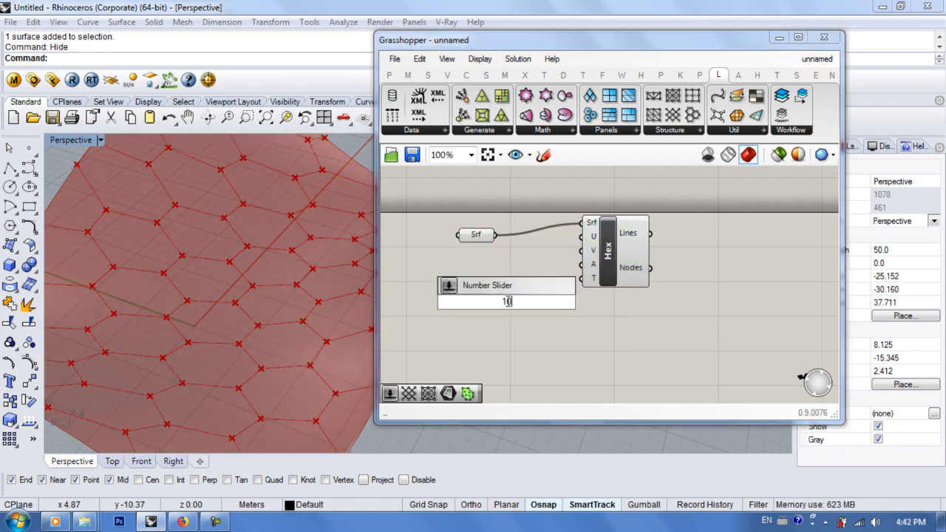
{"action": "key", "text": "Return"}
{"action": "left_click_drag", "start_coordinate": [563, 302], "coordinate": [645, 270]}
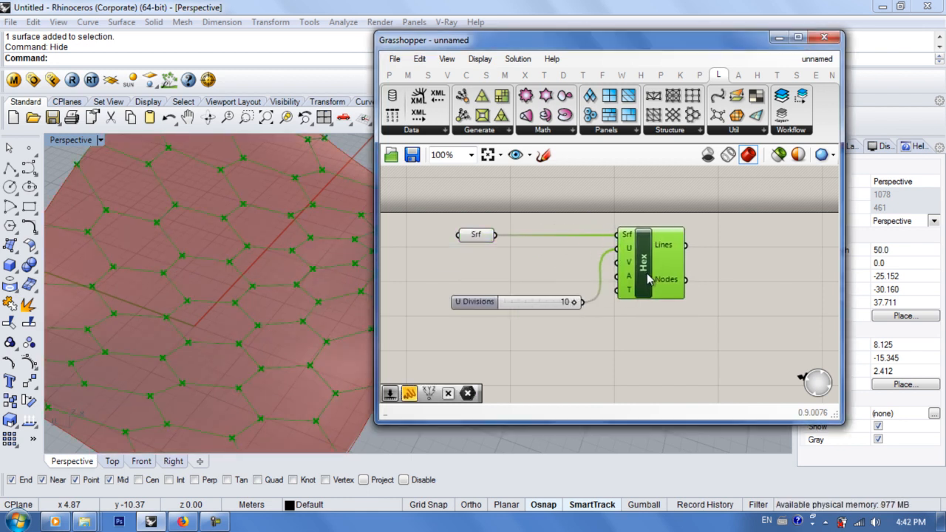
{"action": "left_click_drag", "start_coordinate": [542, 305], "coordinate": [616, 265]}
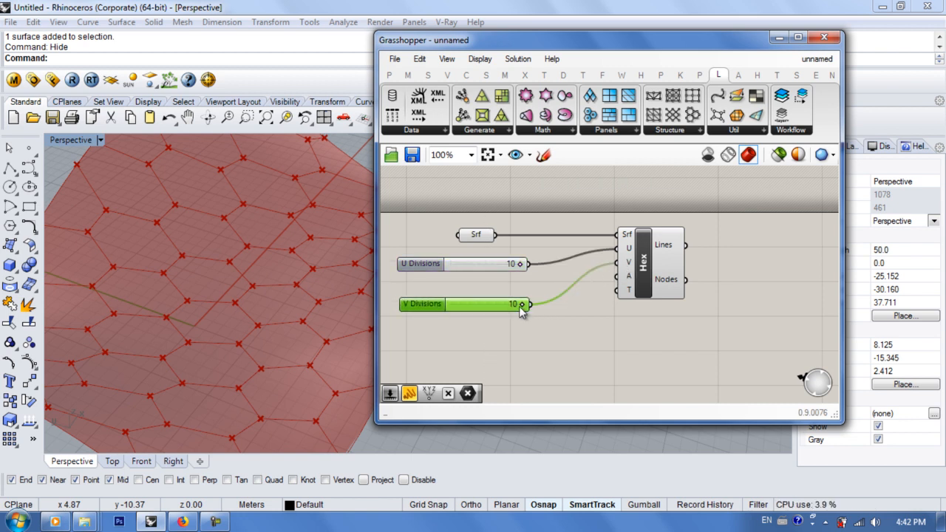
- Set the hexagonal structure's U Divisions to 8 and V Divisions to 7, and inspect the pattern on the surface
{"action": "left_click_drag", "start_coordinate": [521, 307], "coordinate": [494, 304]}
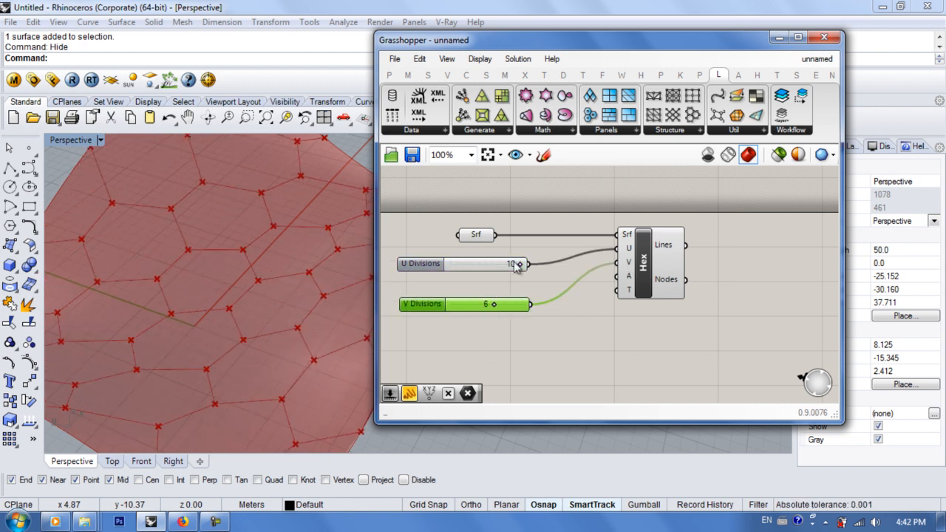
{"action": "mouse_move", "coordinate": [519, 268]}
{"action": "left_mouse_down"}
{"action": "mouse_move", "coordinate": [493, 266]}
{"action": "mouse_move", "coordinate": [505, 265]}
{"action": "left_mouse_up"}
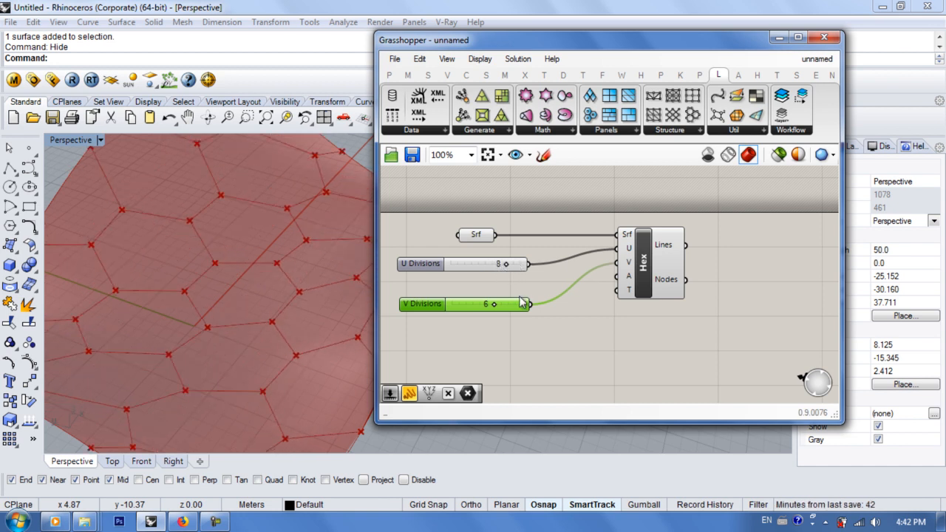
{"action": "mouse_move", "coordinate": [493, 305]}
{"action": "left_mouse_down"}
{"action": "mouse_move", "coordinate": [481, 306]}
{"action": "mouse_move", "coordinate": [499, 305]}
{"action": "left_mouse_up"}
{"action": "right_click_drag", "start_coordinate": [568, 344], "coordinate": [601, 360]}
{"action": "right_click_drag", "start_coordinate": [238, 321], "coordinate": [271, 350]}
{"action": "scroll", "coordinate": [271, 350], "scroll_direction": "up", "scroll_amount": 2}
- Delete the Hexagonal Structure component and its two division sliders
{"action": "left_click_drag", "start_coordinate": [759, 204], "coordinate": [632, 298]}
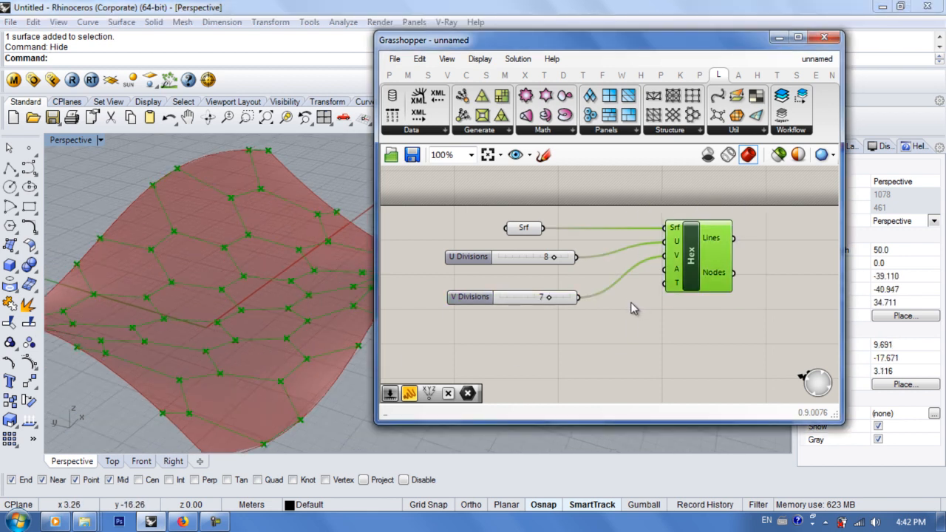
{"action": "key", "text": "Delete"}
{"action": "left_click_drag", "start_coordinate": [625, 253], "coordinate": [476, 350]}
{"action": "key", "text": "Delete"}
- Add a Space Truss Structure 1 component and connect the surface to its Srf input
{"action": "left_click", "coordinate": [673, 131]}
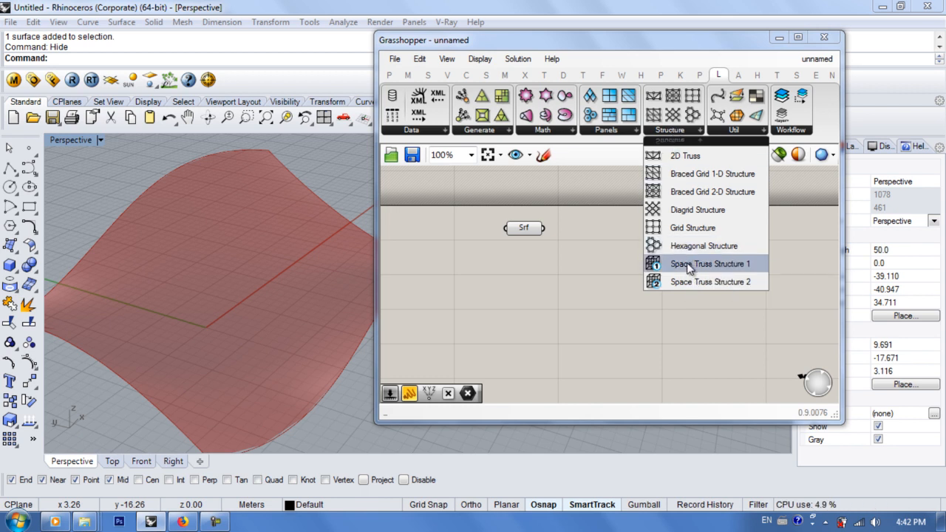
{"action": "left_click_drag", "start_coordinate": [674, 265], "coordinate": [636, 262]}
{"action": "left_click_drag", "start_coordinate": [526, 230], "coordinate": [502, 232]}
{"action": "left_click_drag", "start_coordinate": [632, 242], "coordinate": [627, 244]}
{"action": "left_click", "coordinate": [539, 238]}
{"action": "left_click_drag", "start_coordinate": [519, 229], "coordinate": [659, 250]}
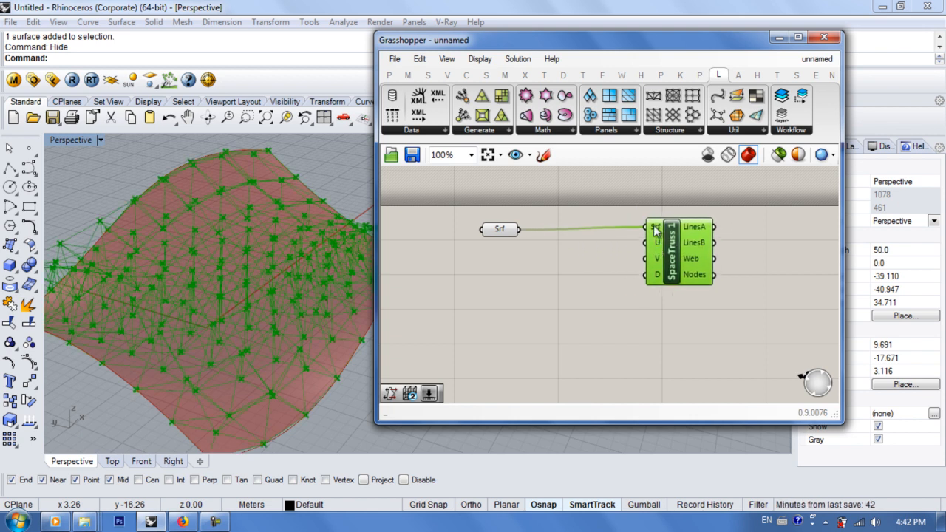
{"action": "left_click_drag", "start_coordinate": [501, 231], "coordinate": [521, 228]}
- Examine the space truss from the side, from above and up close
{"action": "right_click_drag", "start_coordinate": [225, 308], "coordinate": [185, 296]}
{"action": "left_click_drag", "start_coordinate": [677, 275], "coordinate": [703, 275]}
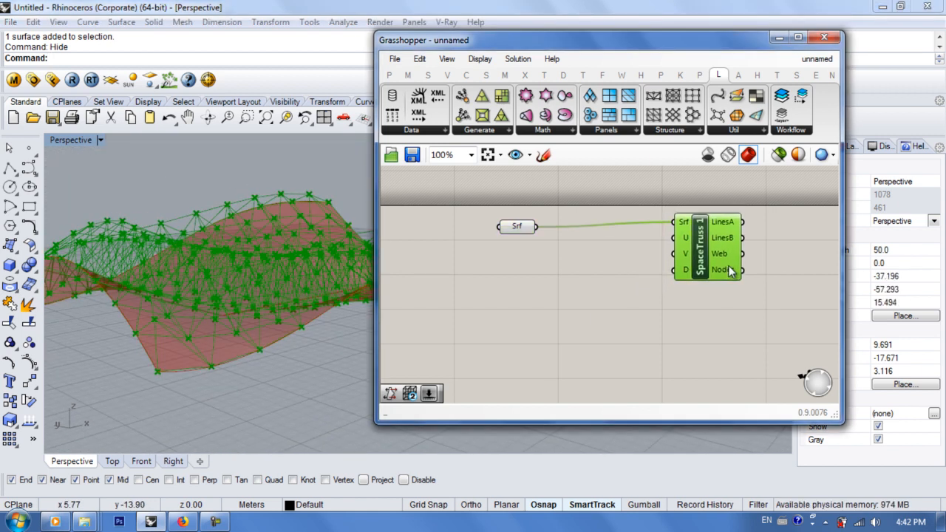
{"action": "right_click_drag", "start_coordinate": [159, 288], "coordinate": [219, 377]}
{"action": "scroll", "coordinate": [219, 371], "scroll_direction": "up", "scroll_amount": 4}
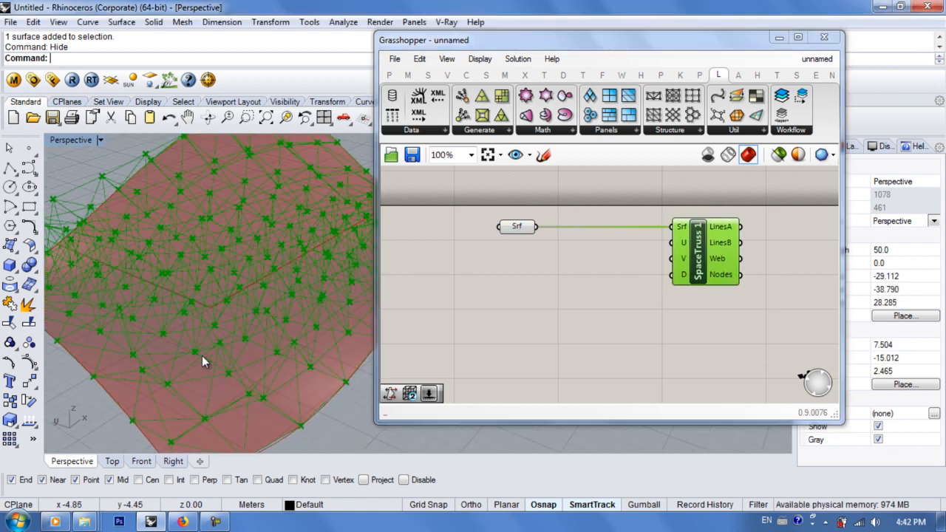
{"action": "scroll", "coordinate": [197, 353], "scroll_direction": "down", "scroll_amount": 8}
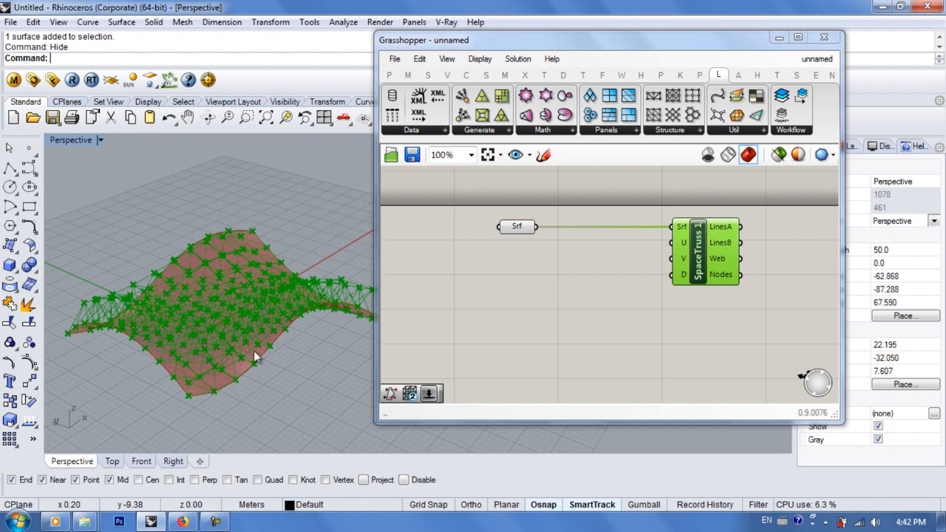
{"action": "scroll", "coordinate": [208, 332], "scroll_direction": "up", "scroll_amount": 5}
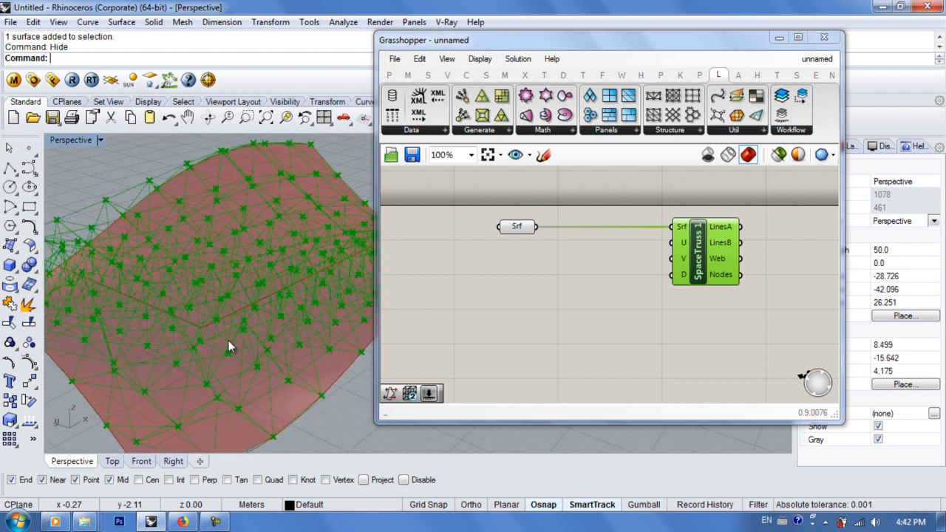
- Replace the Space Truss Structure 1 component with a Space Truss Structure 2 component beside the Surface parameter
{"action": "right_click_drag", "start_coordinate": [553, 338], "coordinate": [511, 326]}
{"action": "left_click_drag", "start_coordinate": [661, 231], "coordinate": [633, 210]}
{"action": "left_click_drag", "start_coordinate": [624, 244], "coordinate": [655, 266]}
{"action": "key", "text": "Delete"}
{"action": "left_click", "coordinate": [669, 130]}
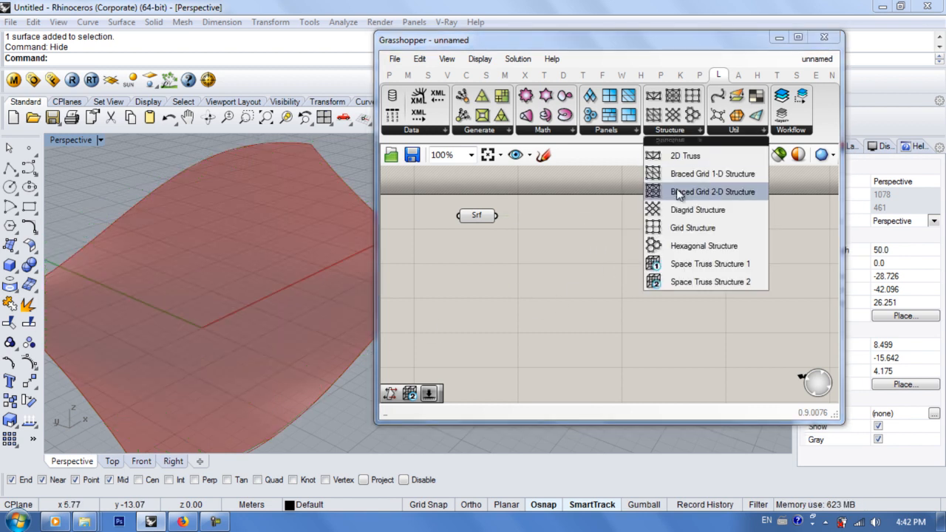
{"action": "left_click_drag", "start_coordinate": [654, 282], "coordinate": [608, 275]}
{"action": "right_click_drag", "start_coordinate": [587, 255], "coordinate": [599, 235]}
{"action": "left_click_drag", "start_coordinate": [492, 195], "coordinate": [485, 221]}
{"action": "left_click_drag", "start_coordinate": [615, 255], "coordinate": [625, 238]}
{"action": "mouse_move", "coordinate": [483, 222]}
{"action": "left_mouse_down"}
{"action": "mouse_move", "coordinate": [482, 212]}
{"action": "mouse_move", "coordinate": [467, 219]}
{"action": "left_mouse_up"}
- Add a Move component and connect the surface to its geometry input
{"action": "left_click", "coordinate": [512, 221]}
{"action": "double_click", "coordinate": [512, 219]}
{"action": "double_click", "coordinate": [515, 237]}
{"action": "type", "text": "move"}
{"action": "key", "text": "Return"}
{"action": "left_click_drag", "start_coordinate": [478, 215], "coordinate": [539, 216]}
- Connect the original surface to the space truss's Srf-A input and the moved surface to its Srf-B input
{"action": "mouse_move", "coordinate": [222, 340]}
{"action": "right_mouse_down"}
{"action": "mouse_move", "coordinate": [212, 289]}
{"action": "mouse_move", "coordinate": [222, 320]}
{"action": "mouse_move", "coordinate": [240, 334]}
{"action": "mouse_move", "coordinate": [228, 339]}
{"action": "right_mouse_up"}
{"action": "scroll", "coordinate": [212, 292], "scroll_direction": "down", "scroll_amount": 6}
{"action": "left_click_drag", "start_coordinate": [641, 227], "coordinate": [691, 224]}
{"action": "left_click_drag", "start_coordinate": [527, 219], "coordinate": [521, 259]}
{"action": "left_click_drag", "start_coordinate": [476, 219], "coordinate": [633, 215]}
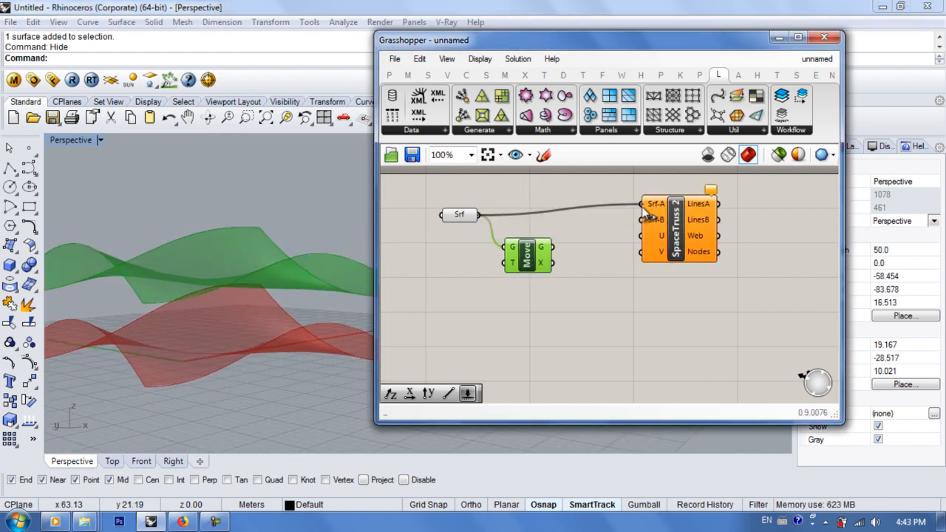
{"action": "left_click_drag", "start_coordinate": [558, 251], "coordinate": [641, 220]}
{"action": "right_click_drag", "start_coordinate": [241, 284], "coordinate": [233, 354]}
{"action": "scroll", "coordinate": [234, 353], "scroll_direction": "down", "scroll_amount": 3}
- Connect a new number slider to the space truss's U input, adjust it and place a second number slider below it
{"action": "mouse_move", "coordinate": [690, 226]}
{"action": "left_mouse_down"}
{"action": "mouse_move", "coordinate": [676, 247]}
{"action": "mouse_move", "coordinate": [669, 231]}
{"action": "mouse_move", "coordinate": [692, 241]}
{"action": "left_mouse_up"}
{"action": "left_click", "coordinate": [619, 314]}
{"action": "double_click", "coordinate": [620, 316]}
{"action": "type", "text": "slider"}
{"action": "key", "text": "Return"}
{"action": "left_click_drag", "start_coordinate": [674, 309], "coordinate": [678, 238]}
{"action": "left_click_drag", "start_coordinate": [637, 311], "coordinate": [678, 256]}
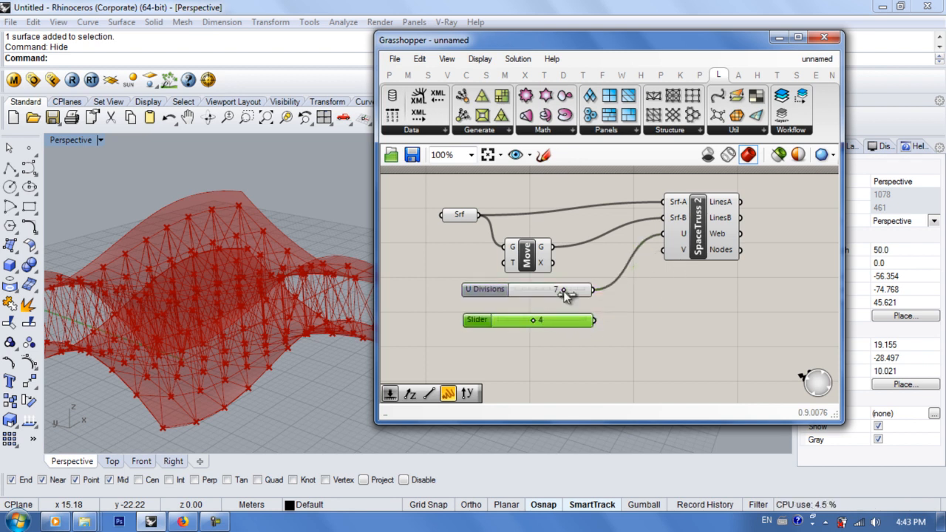
{"action": "mouse_move", "coordinate": [565, 294]}
{"action": "left_mouse_down"}
{"action": "mouse_move", "coordinate": [548, 292]}
{"action": "mouse_move", "coordinate": [572, 293]}
{"action": "left_mouse_up"}
{"action": "left_click", "coordinate": [570, 345]}
- Delete the Space Truss Structure 2 and Move components with both sliders, and reposition the Surface parameter
{"action": "right_click_drag", "start_coordinate": [663, 325], "coordinate": [596, 315]}
{"action": "left_click_drag", "start_coordinate": [713, 188], "coordinate": [420, 349]}
{"action": "key", "text": "Delete"}
{"action": "left_click_drag", "start_coordinate": [504, 246], "coordinate": [539, 246]}
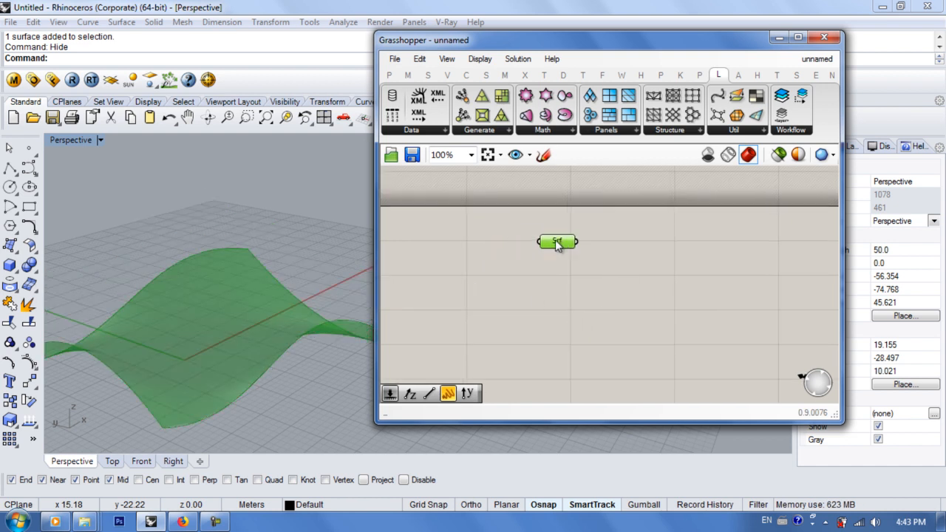
- Look through the LunchBox Structure, Panels, Math, Generate and Util component lists
{"action": "left_click", "coordinate": [675, 131]}
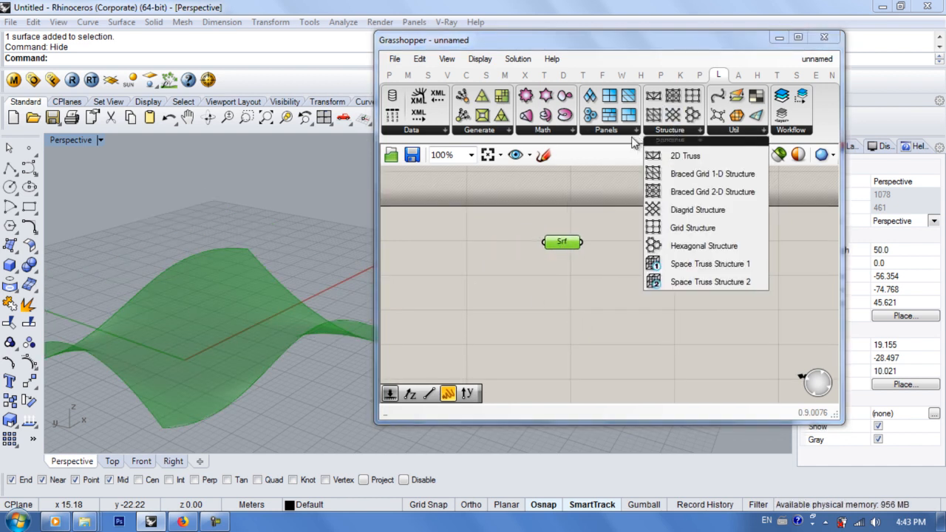
{"action": "left_click", "coordinate": [634, 131]}
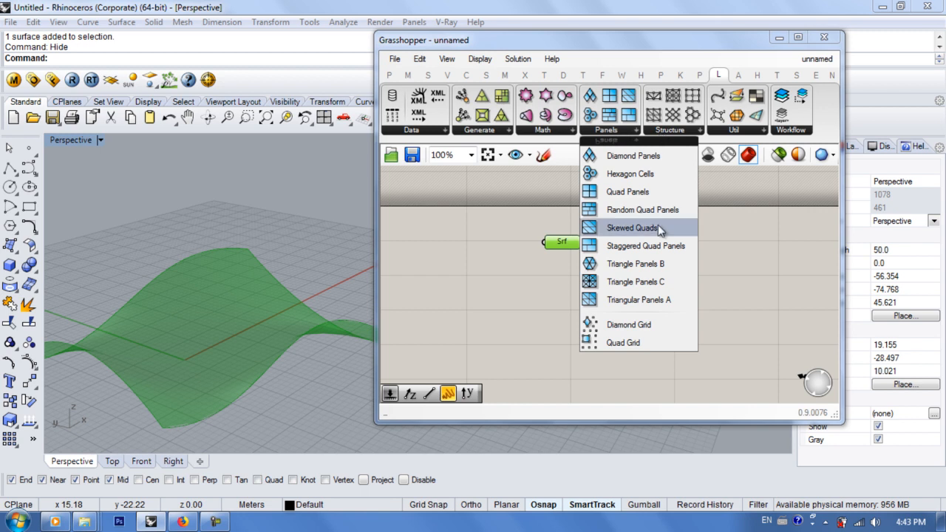
{"action": "left_click", "coordinate": [548, 275]}
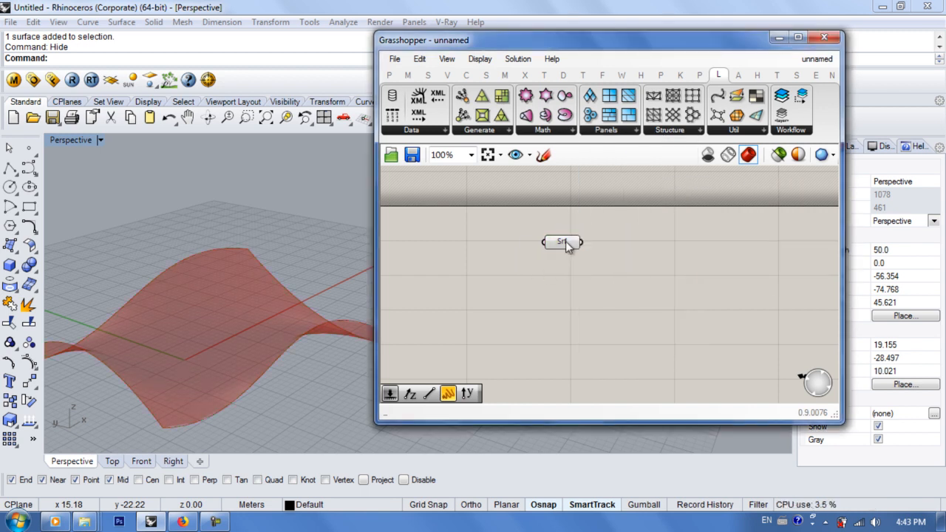
{"action": "left_click_drag", "start_coordinate": [566, 246], "coordinate": [531, 244]}
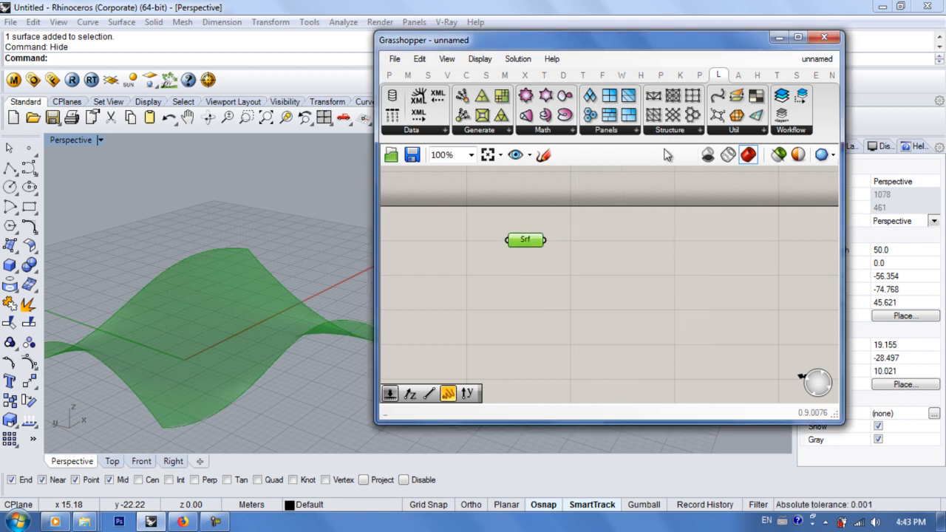
{"action": "left_click", "coordinate": [613, 133]}
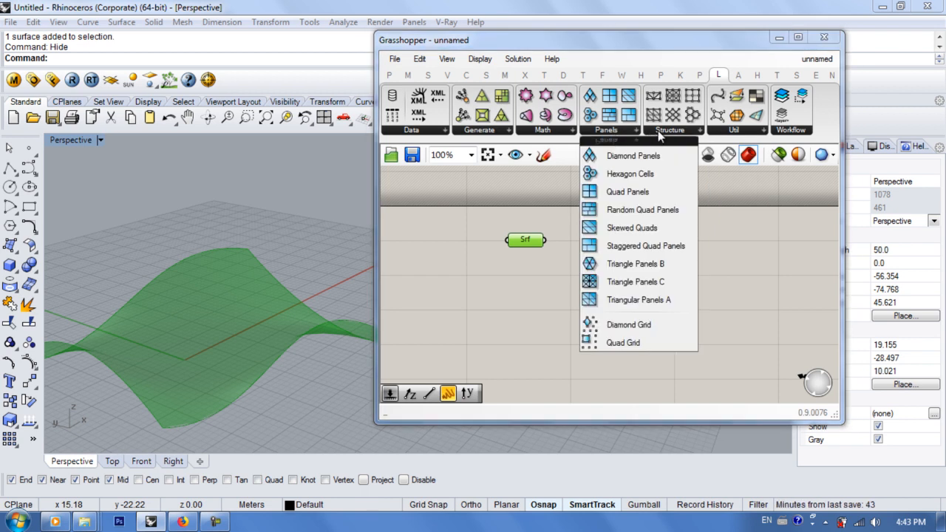
{"action": "left_click", "coordinate": [660, 133]}
{"action": "left_click", "coordinate": [625, 134]}
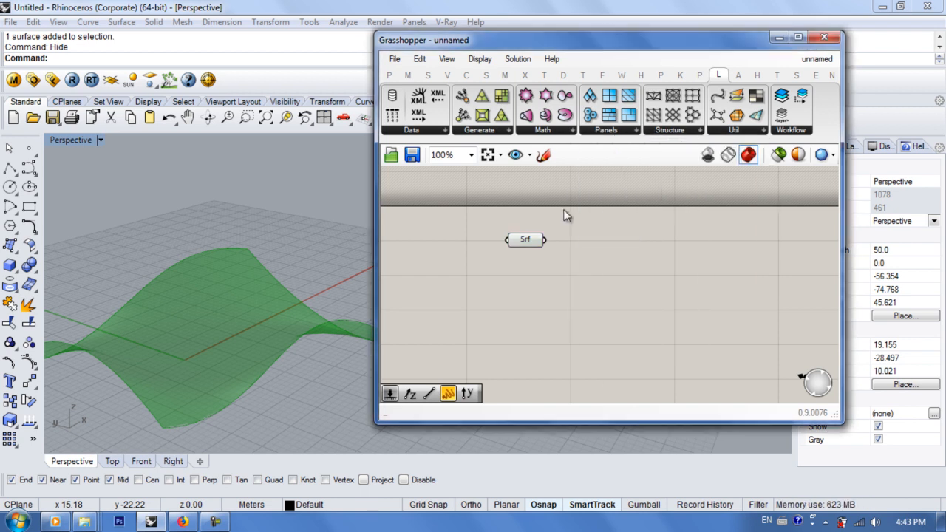
{"action": "left_click", "coordinate": [565, 131]}
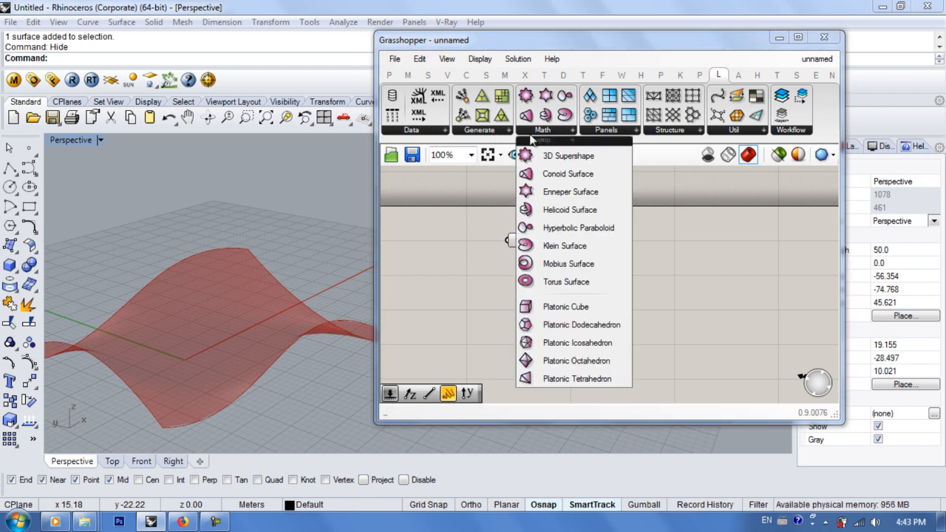
{"action": "left_click", "coordinate": [487, 130]}
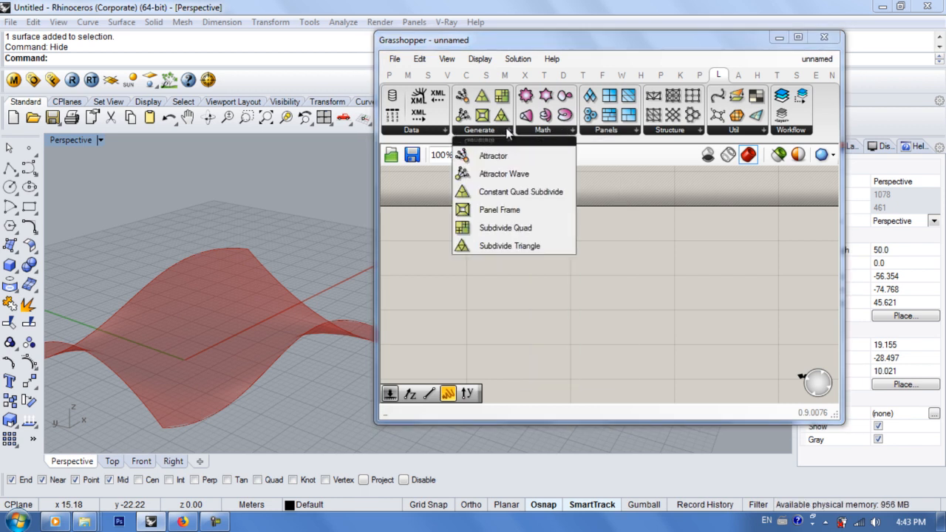
{"action": "left_click", "coordinate": [545, 132]}
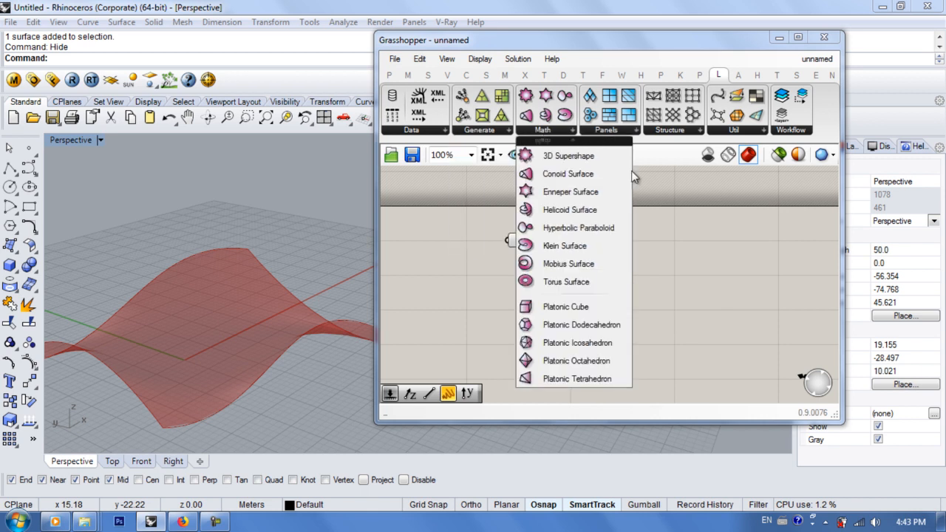
{"action": "left_click", "coordinate": [740, 131]}
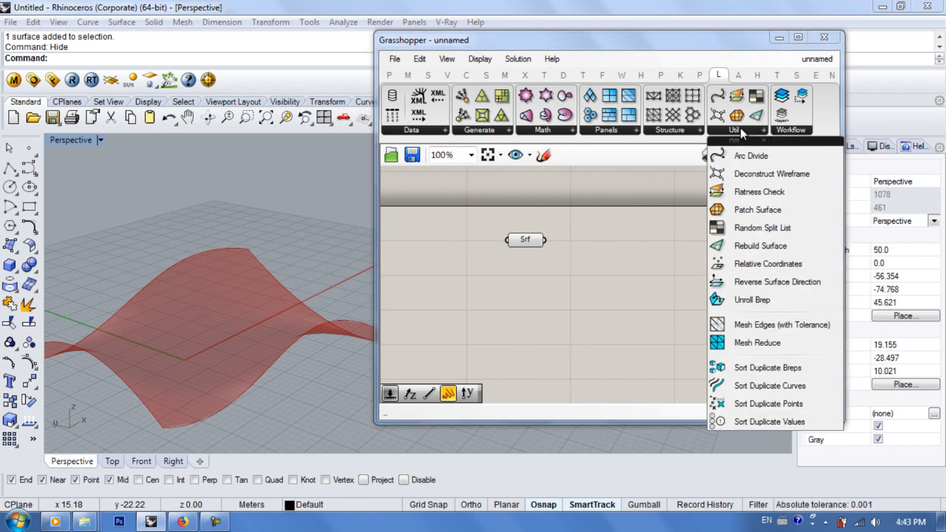
{"action": "left_click", "coordinate": [658, 234]}
- Add a Hexagon Cells component fed by the surface, and examine the cells on the surface
{"action": "right_click_drag", "start_coordinate": [597, 267], "coordinate": [589, 279]}
{"action": "right_click_drag", "start_coordinate": [534, 256], "coordinate": [548, 271]}
{"action": "mouse_move", "coordinate": [534, 271]}
{"action": "left_mouse_down"}
{"action": "mouse_move", "coordinate": [521, 271]}
{"action": "mouse_move", "coordinate": [521, 281]}
{"action": "left_mouse_up"}
{"action": "left_click_drag", "start_coordinate": [591, 174], "coordinate": [606, 240]}
{"action": "right_click_drag", "start_coordinate": [285, 330], "coordinate": [293, 309]}
{"action": "scroll", "coordinate": [251, 363], "scroll_direction": "up", "scroll_amount": 3}
{"action": "scroll", "coordinate": [251, 363], "scroll_direction": "down", "scroll_amount": 7}
{"action": "scroll", "coordinate": [293, 275], "scroll_direction": "up", "scroll_amount": 6}
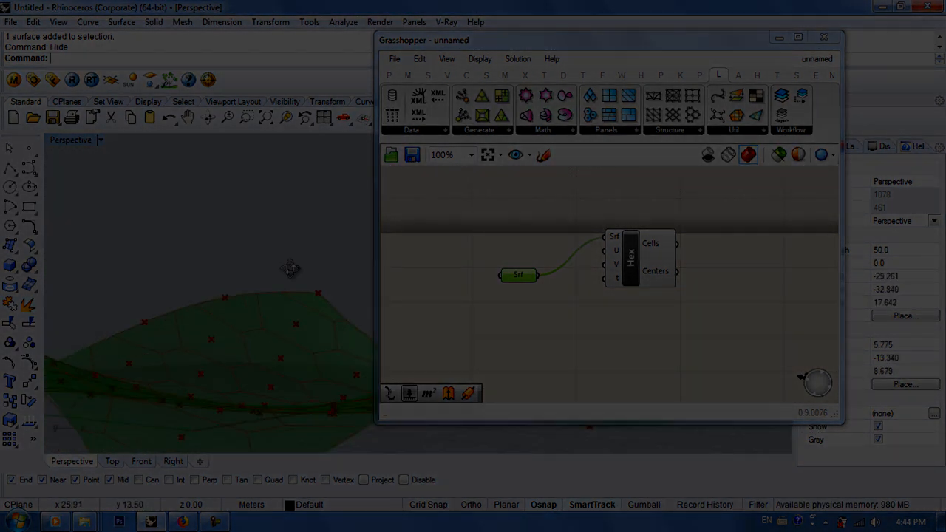
{"action": "right_click_drag", "start_coordinate": [293, 276], "coordinate": [311, 259]}
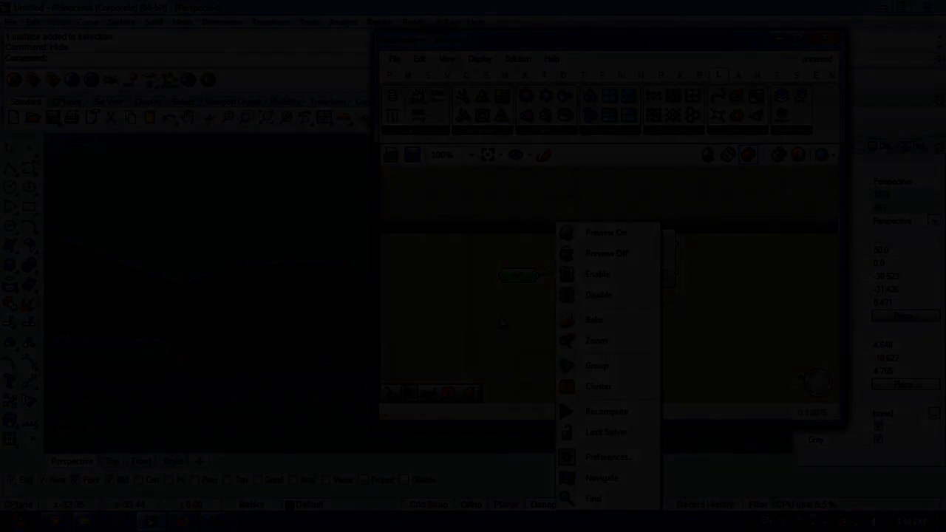